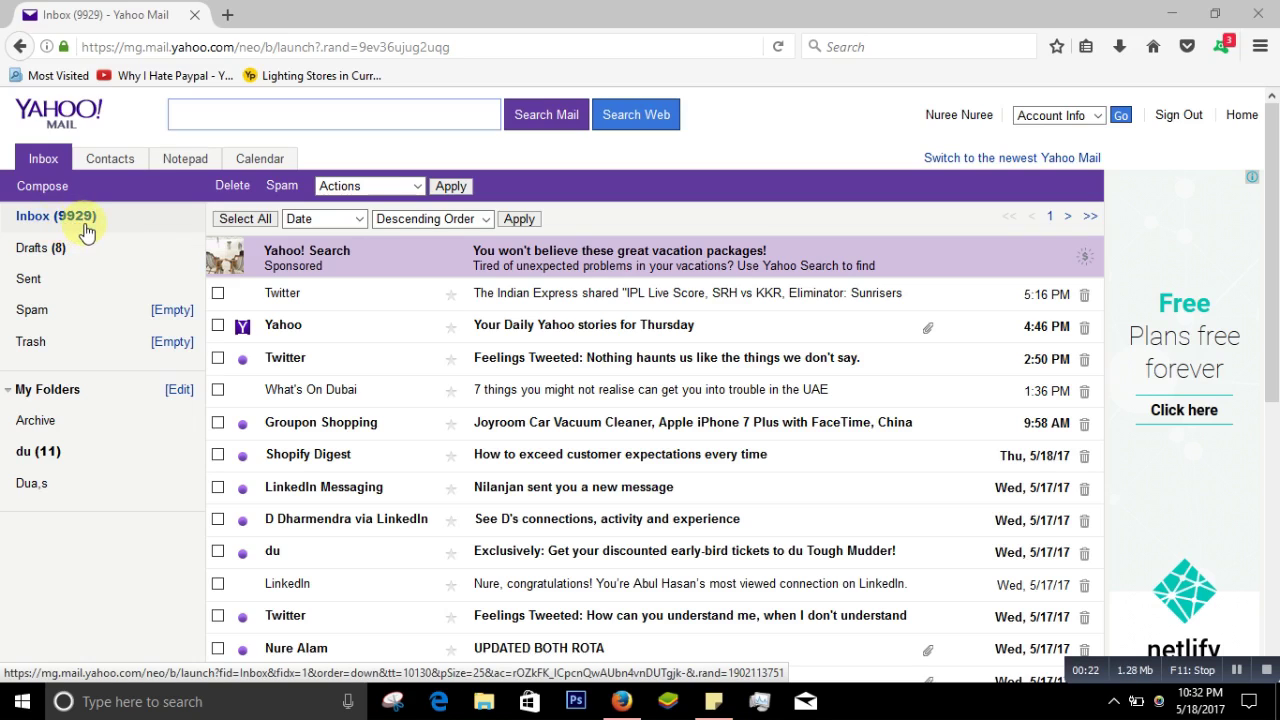
Step: Open the Twitter email about the IPL live score from the inbox and follow its Unsubscribe link
left_click(91, 226)
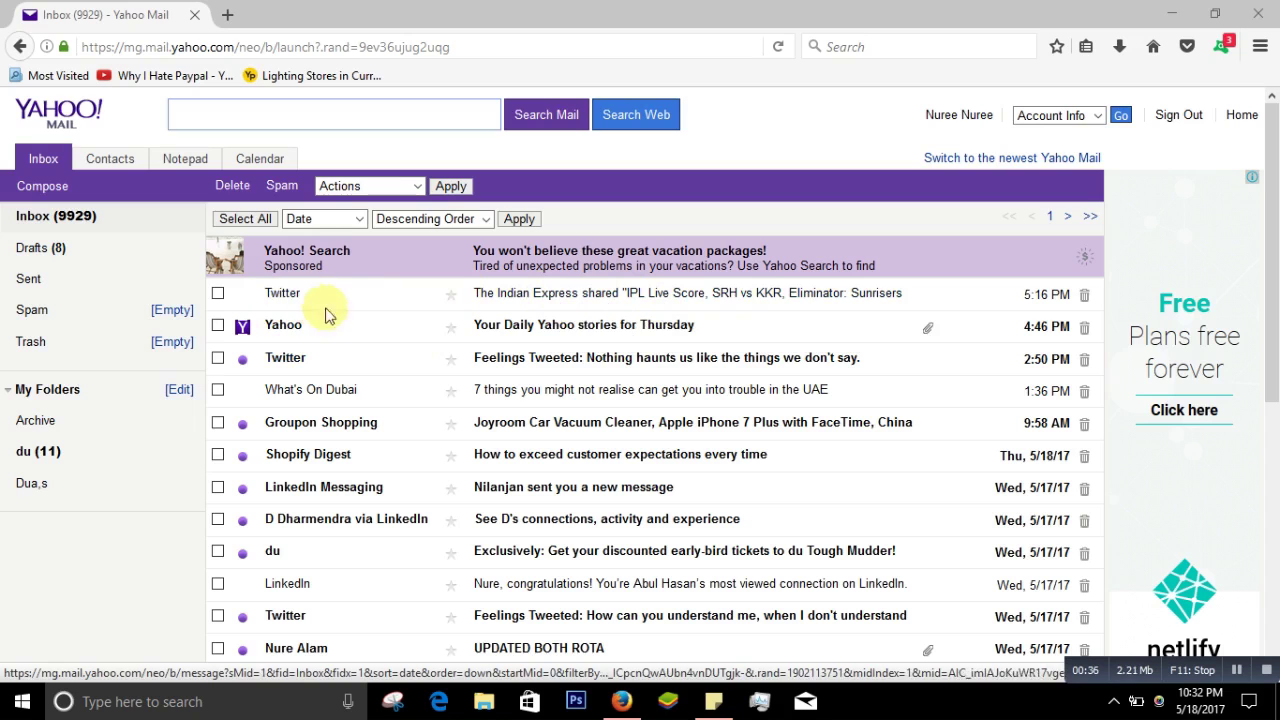
left_click(537, 298)
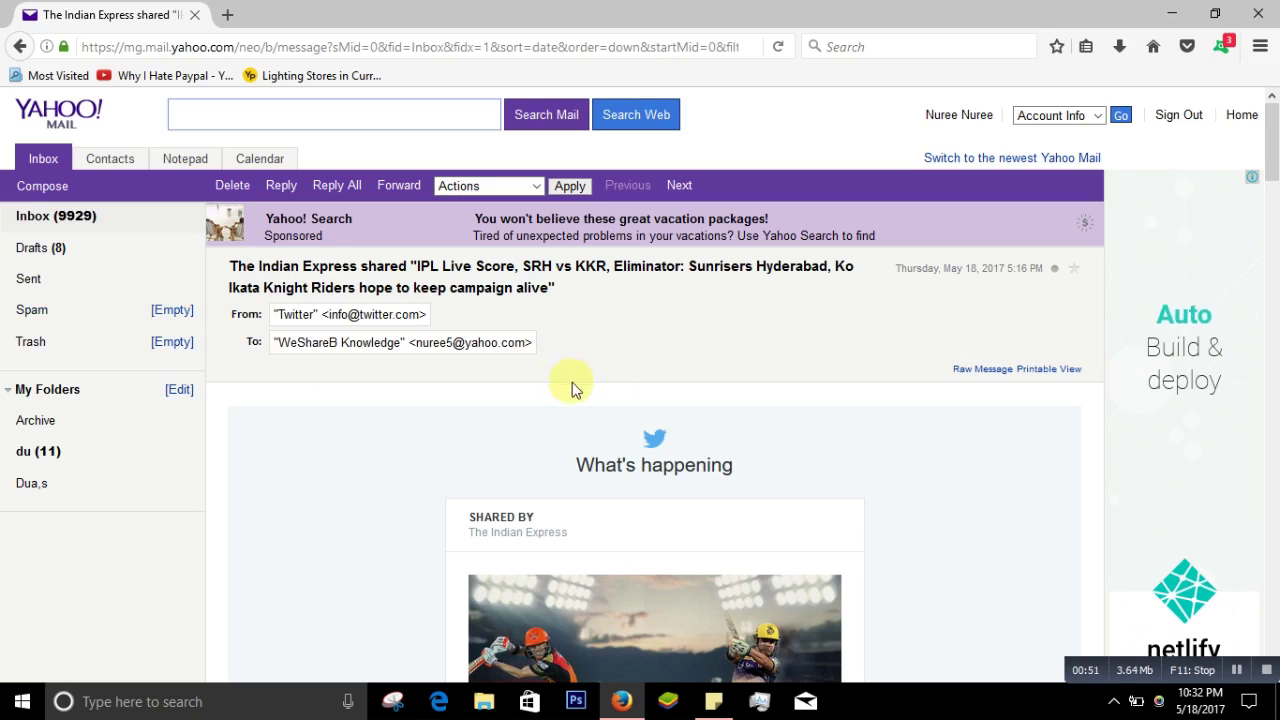
scroll(654, 397, "down", 3)
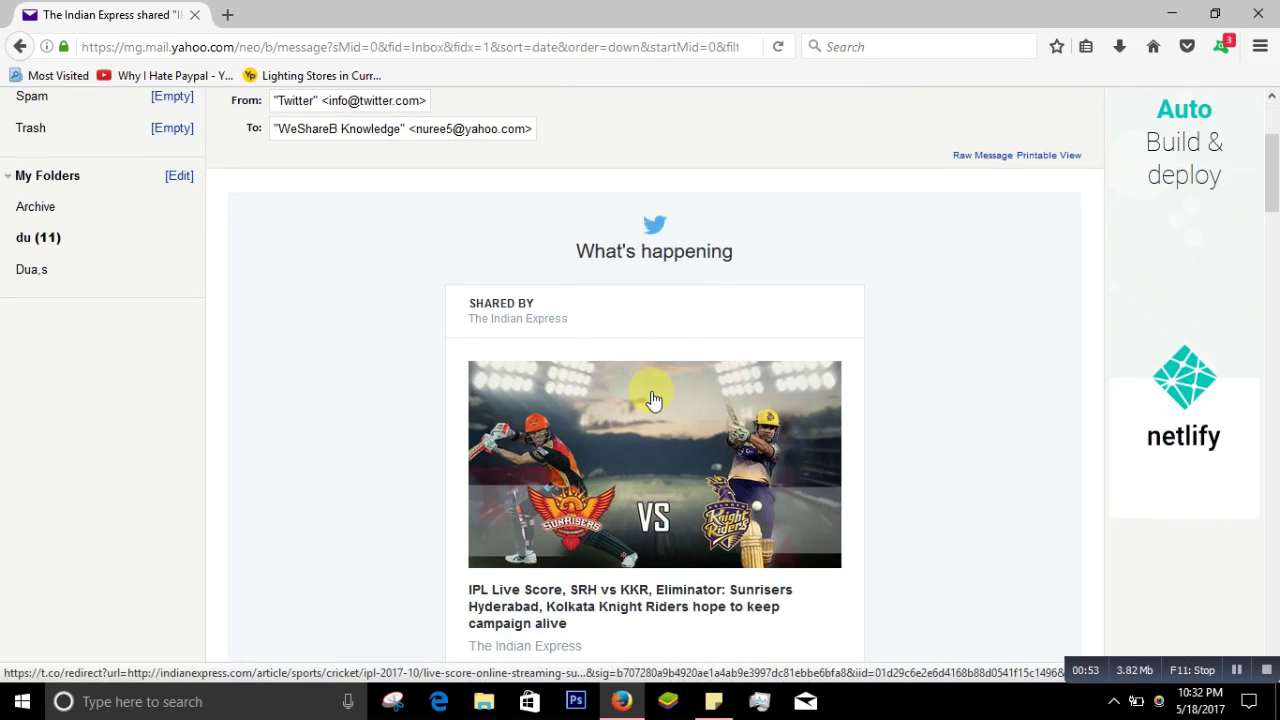
scroll(654, 399, "up", 3)
scroll(654, 399, "down", 12)
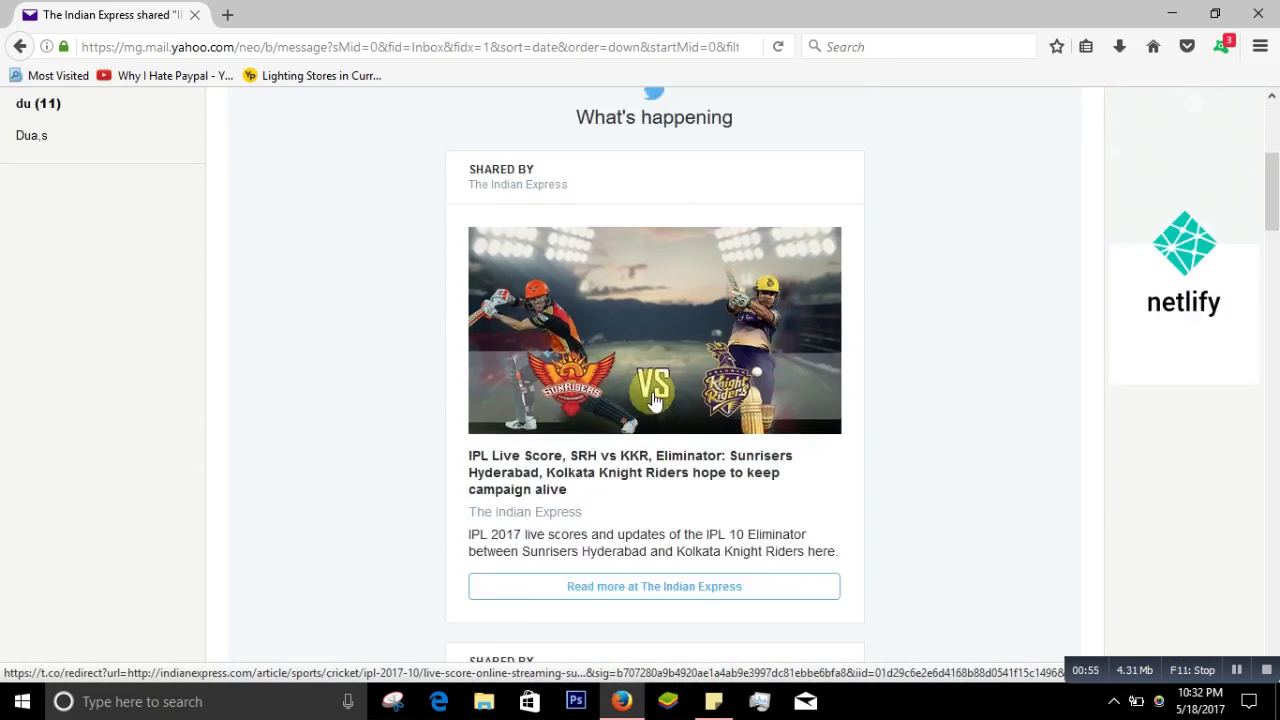
scroll(654, 399, "down", 20)
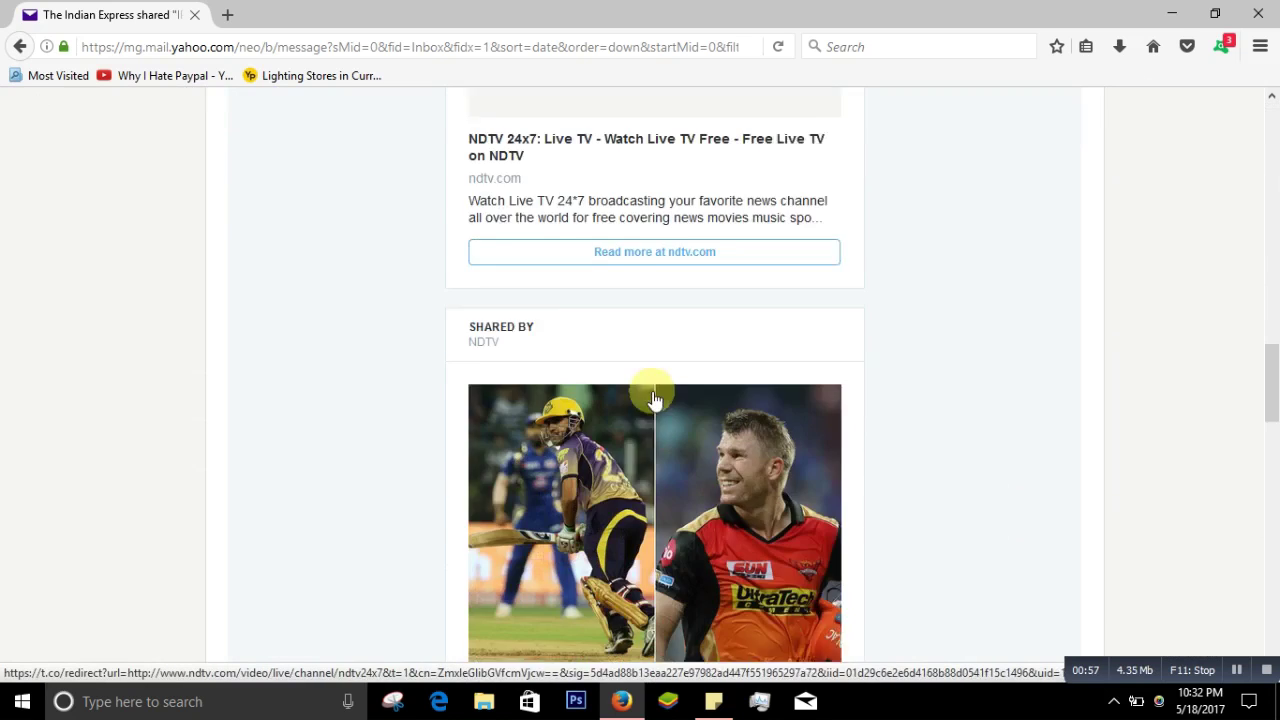
scroll(652, 399, "down", 5)
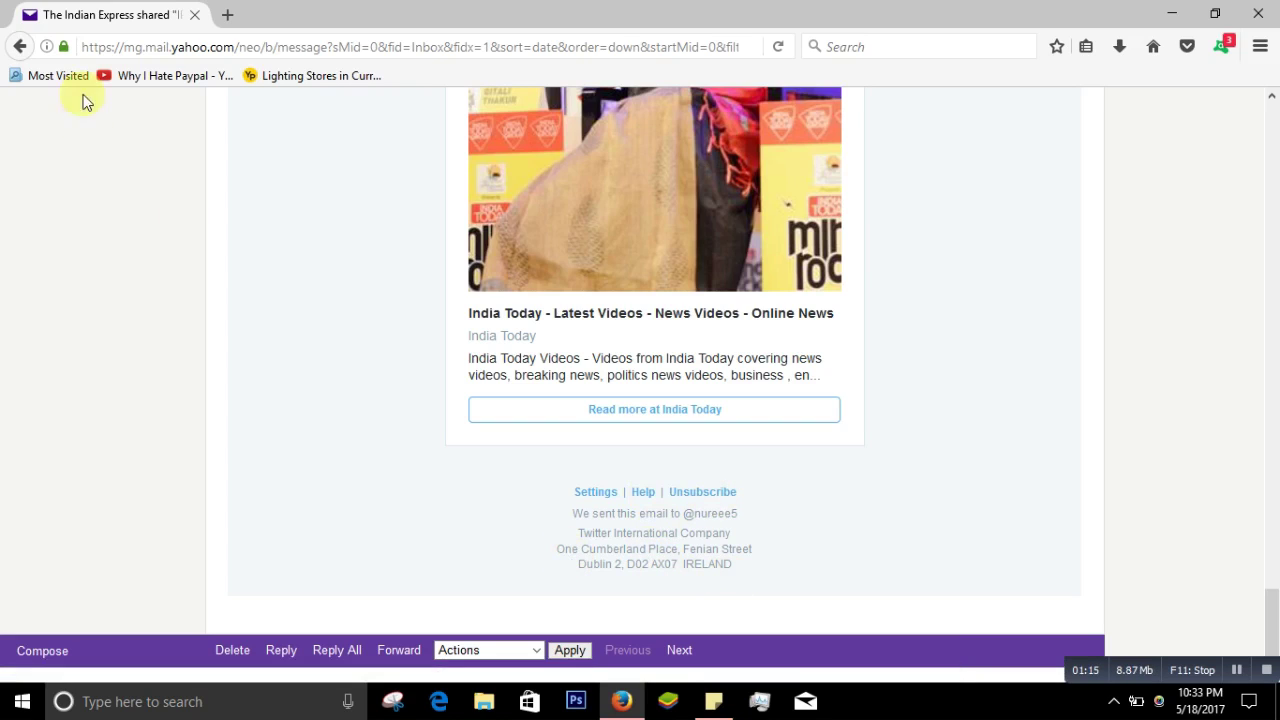
left_click(720, 498)
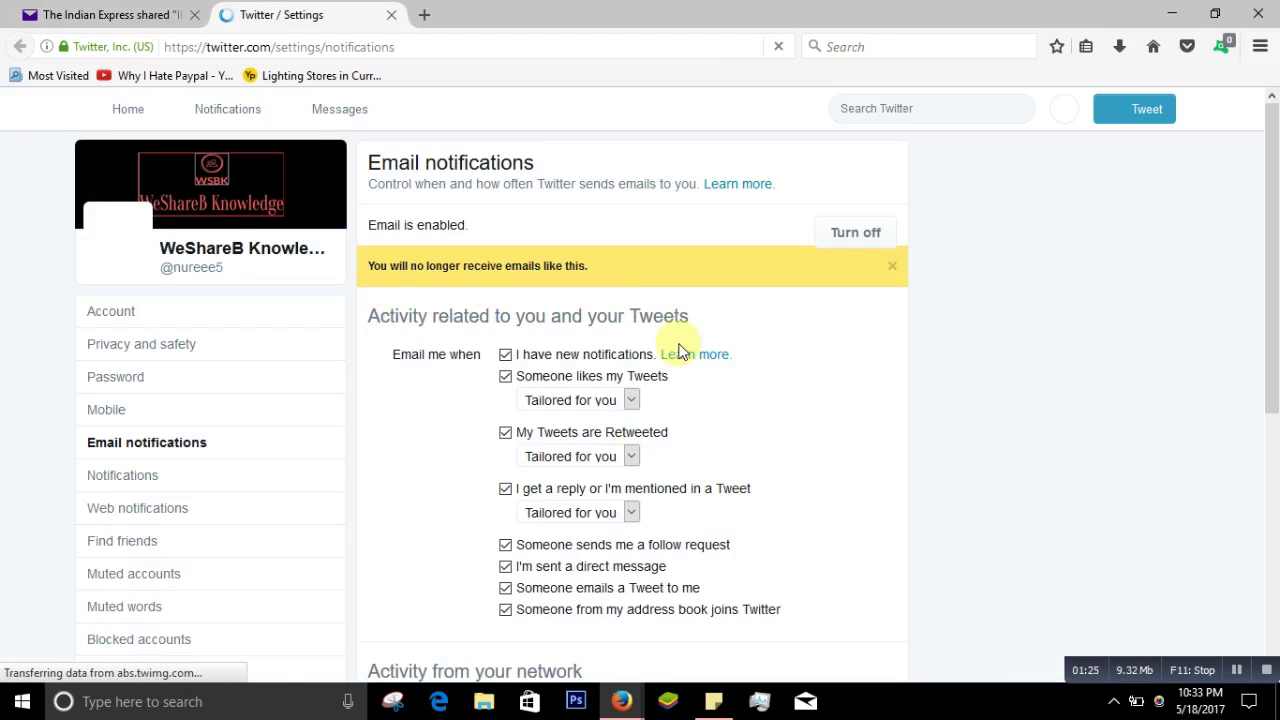
scroll(660, 432, "down", 3)
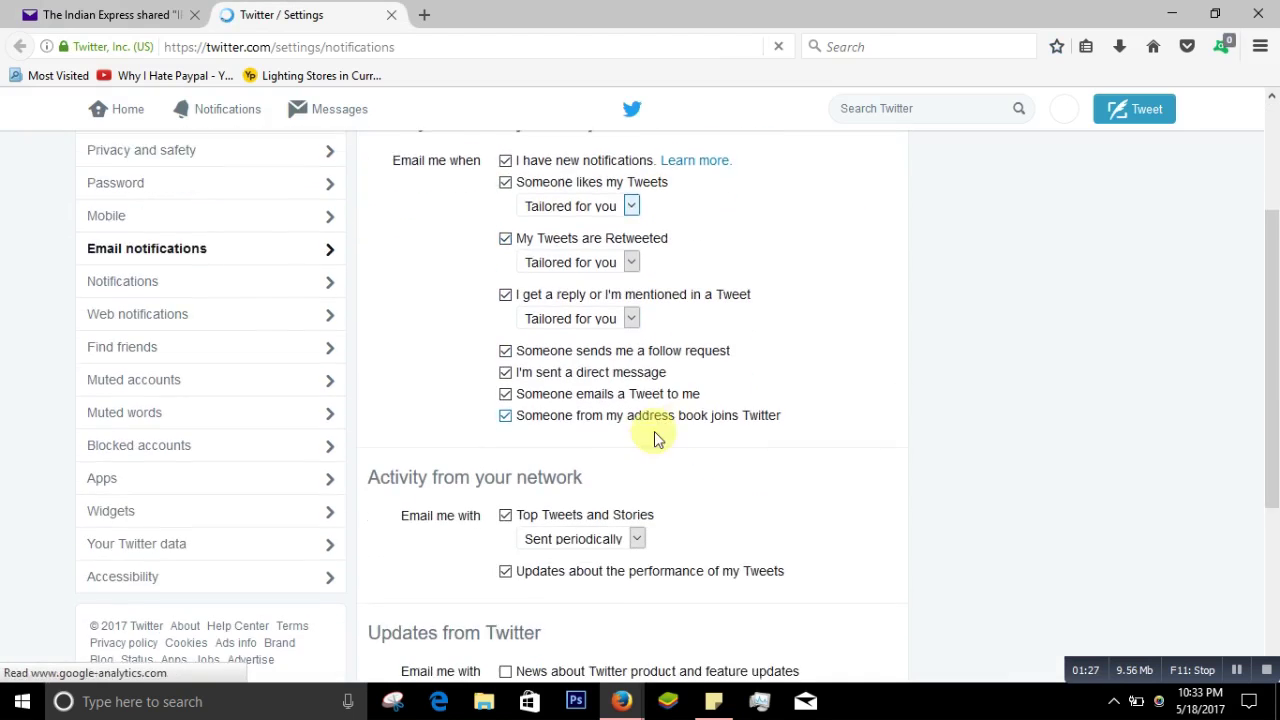
scroll(617, 449, "up", 4)
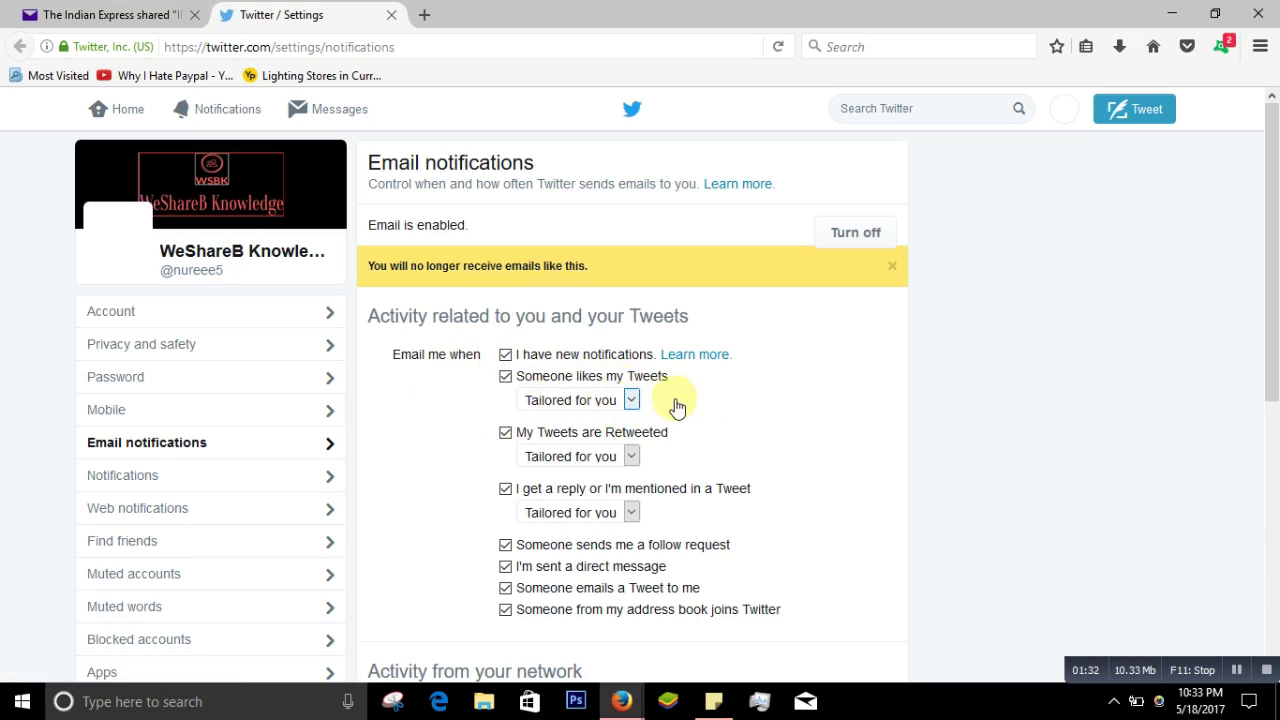
left_click(506, 357)
left_click(506, 377)
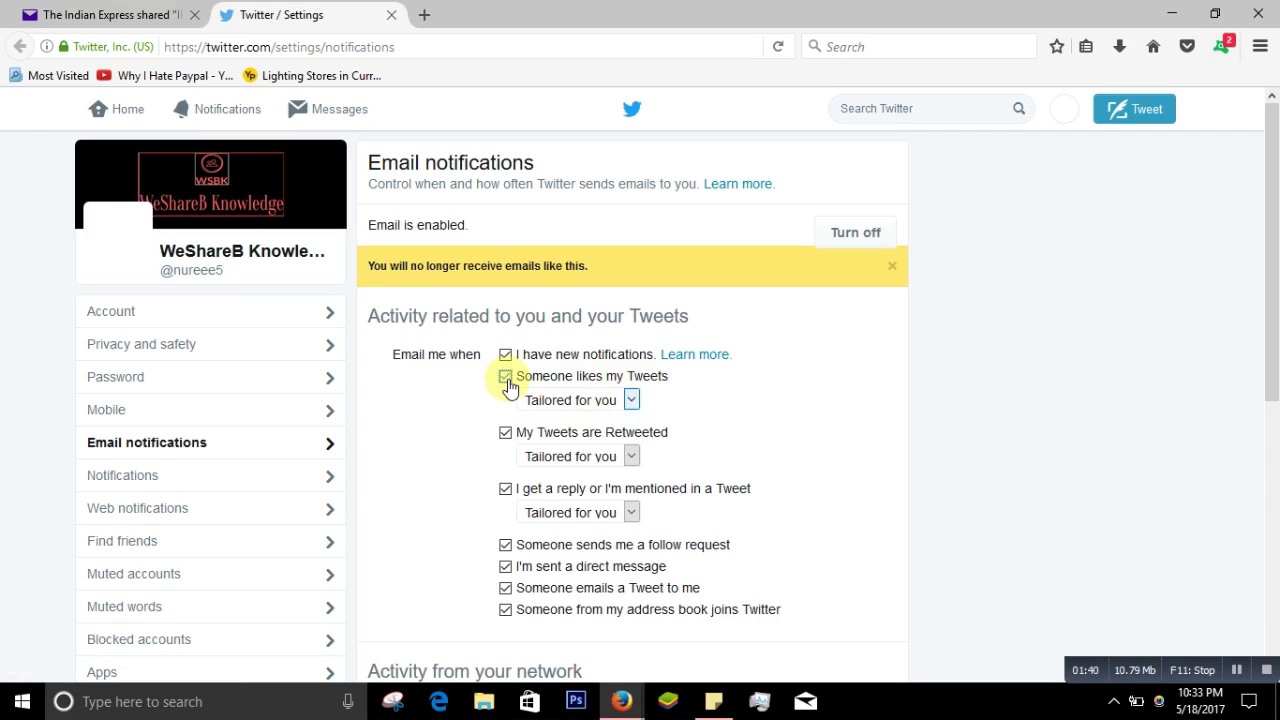
left_click(506, 433)
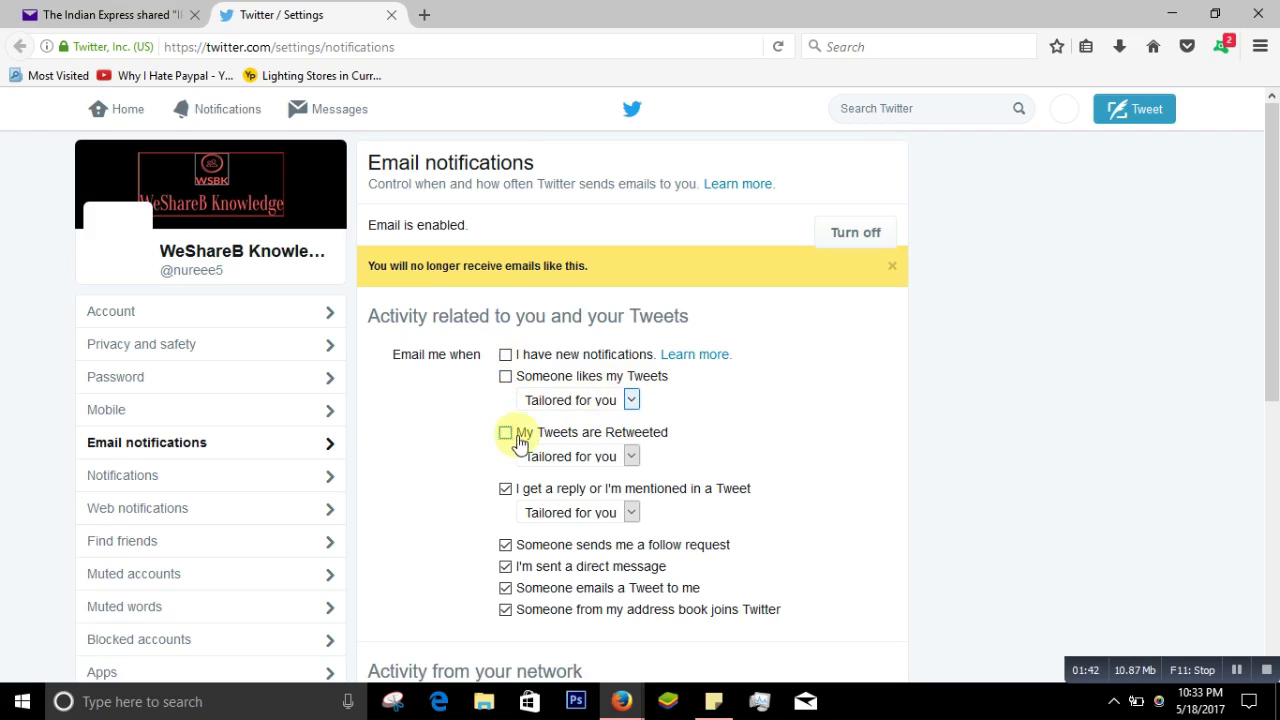
left_click(506, 489)
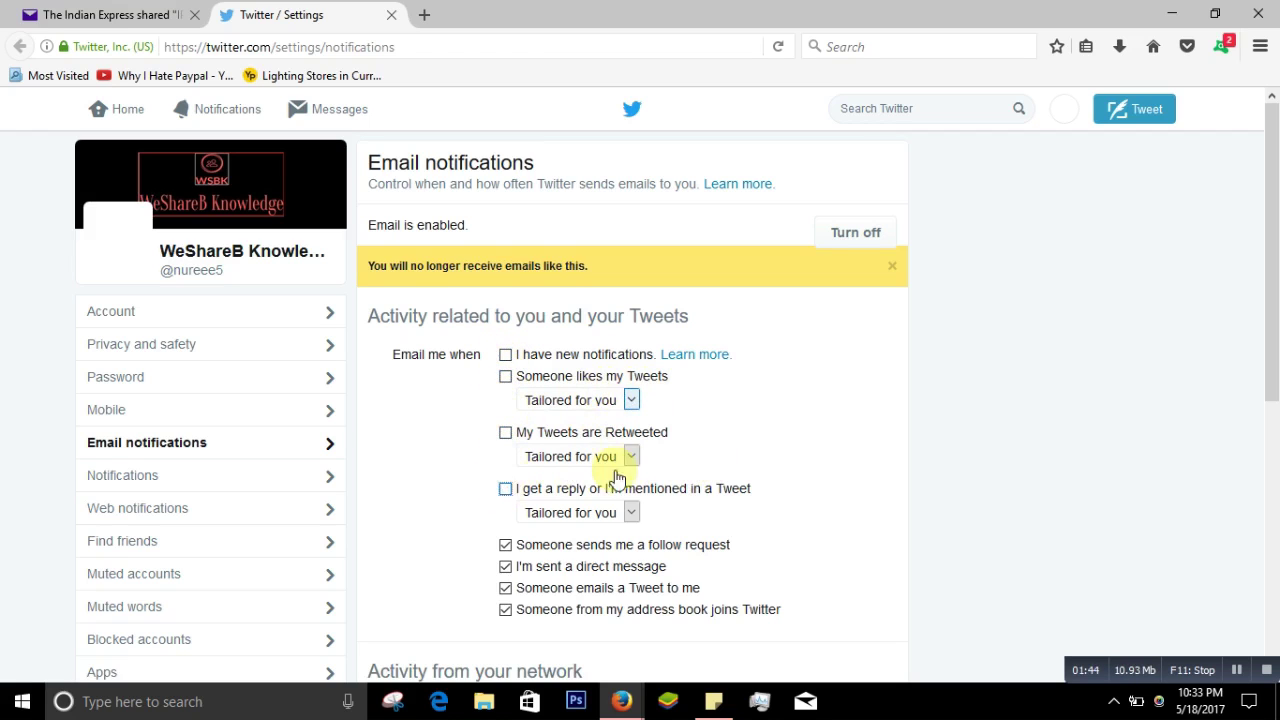
scroll(620, 465, "down", 3)
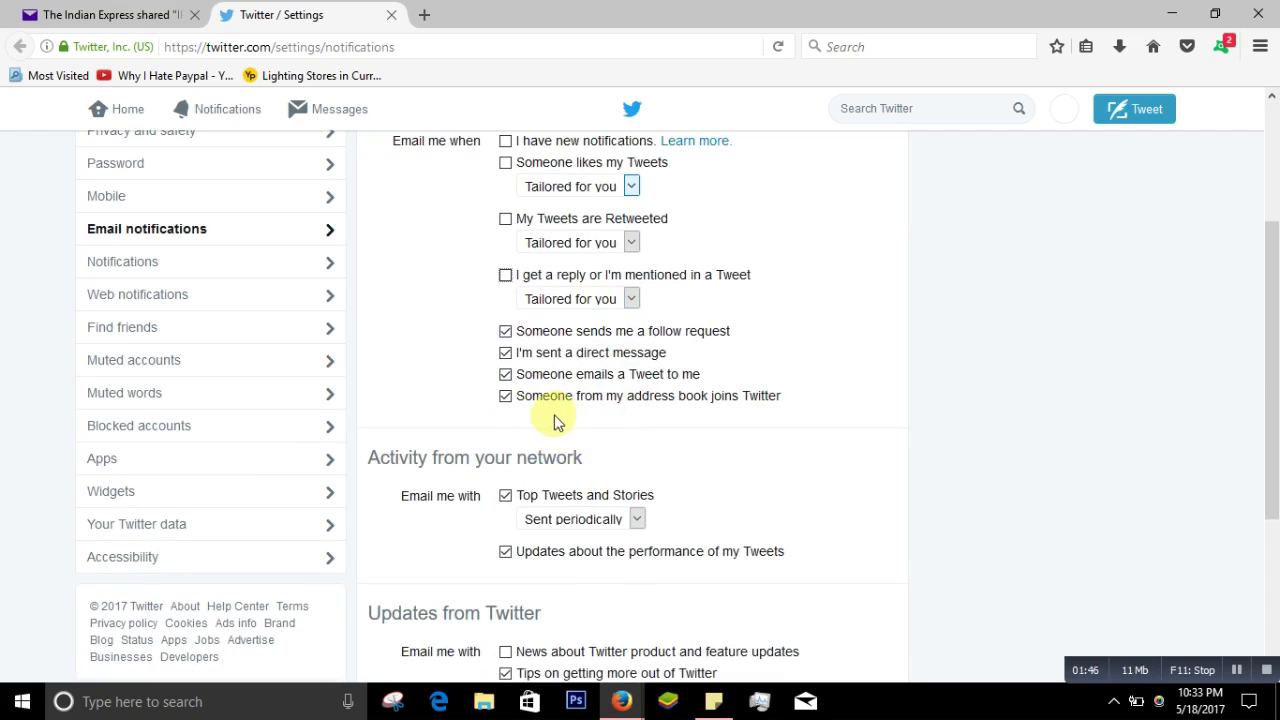
left_click(507, 352)
left_click(506, 374)
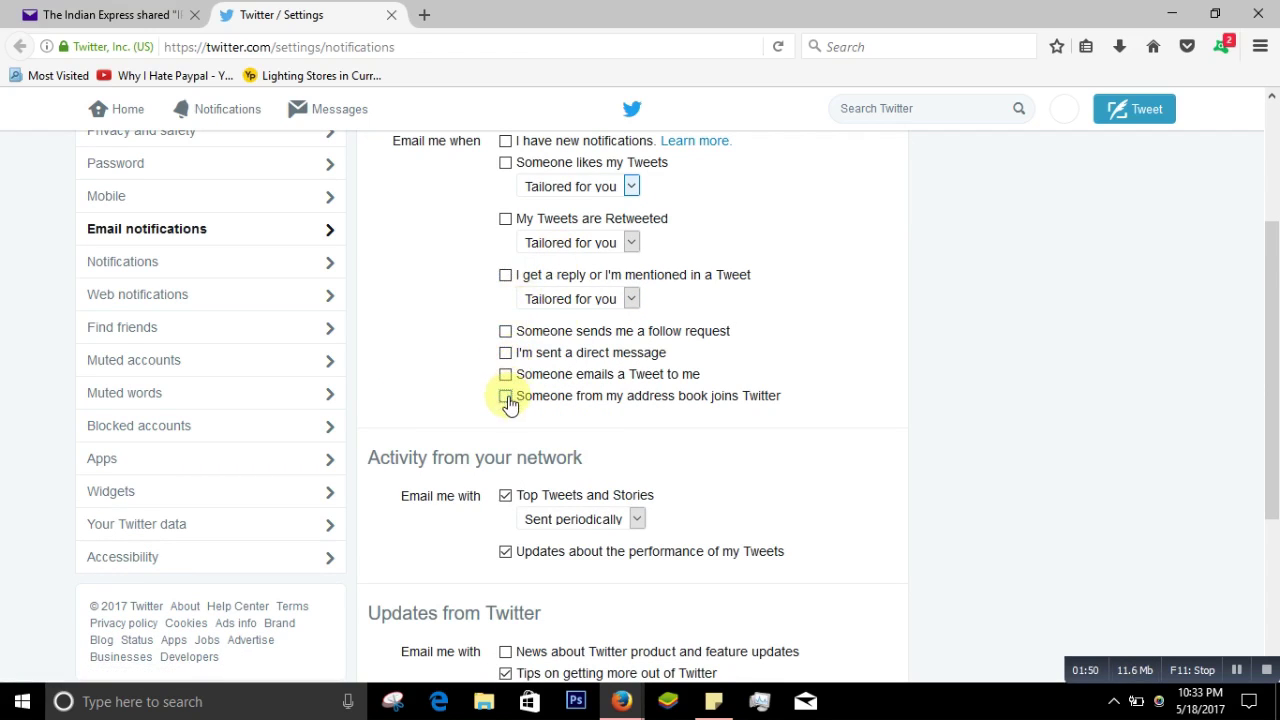
left_click(506, 396)
Step: Disable all enabled email options under "Activity from your network" and "Updates from Twitter"
scroll(634, 409, "down", 2)
left_click(507, 390)
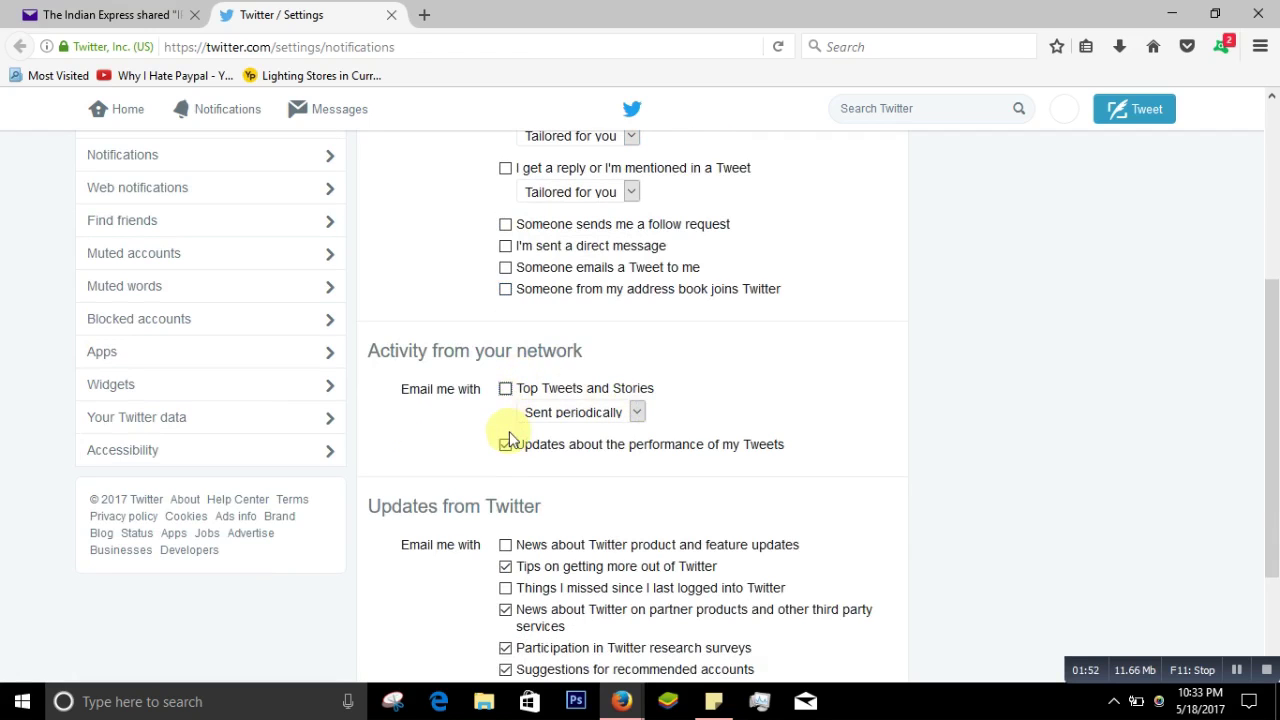
scroll(510, 450, "down", 3)
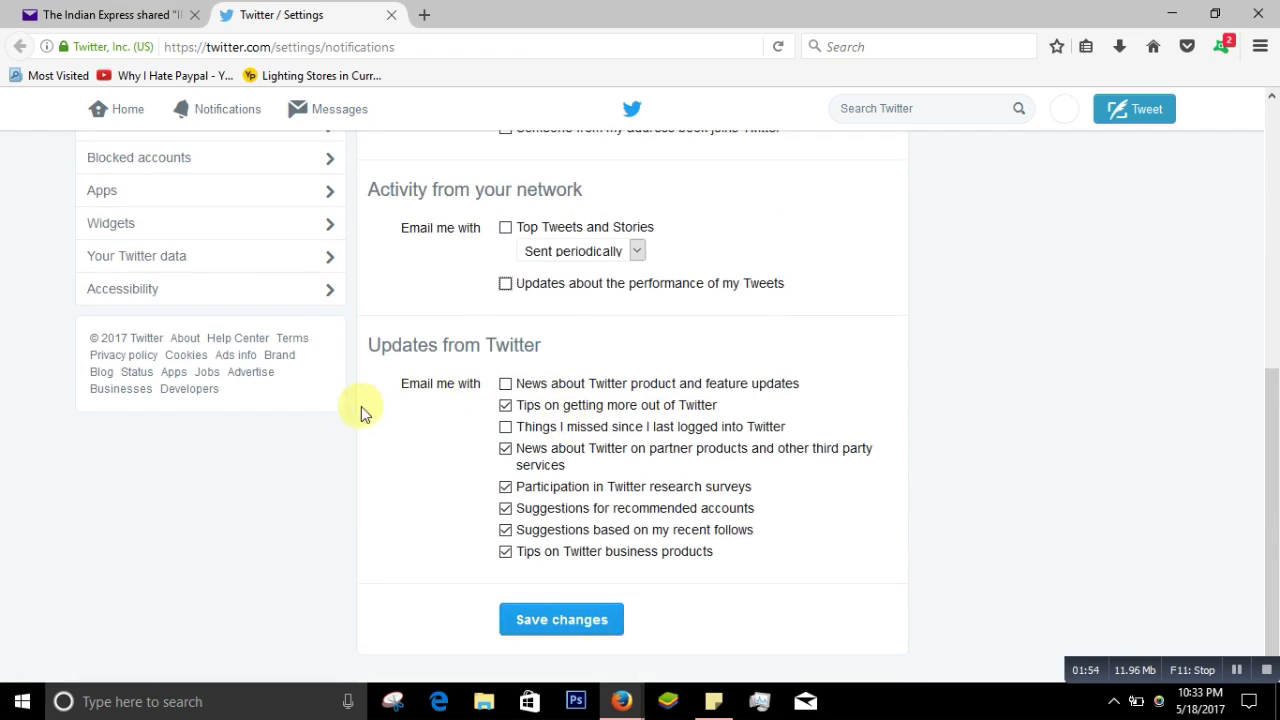
left_click(505, 406)
left_click(505, 449)
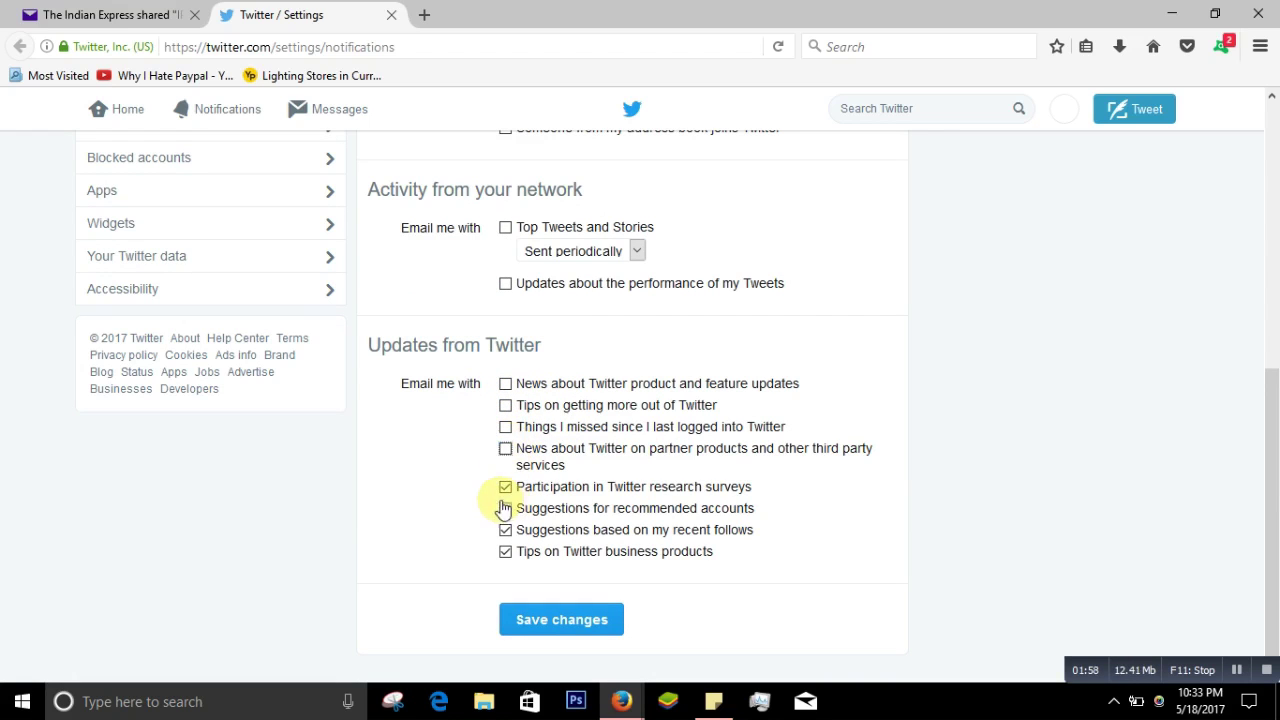
left_click(505, 487)
left_click(505, 509)
left_click(505, 530)
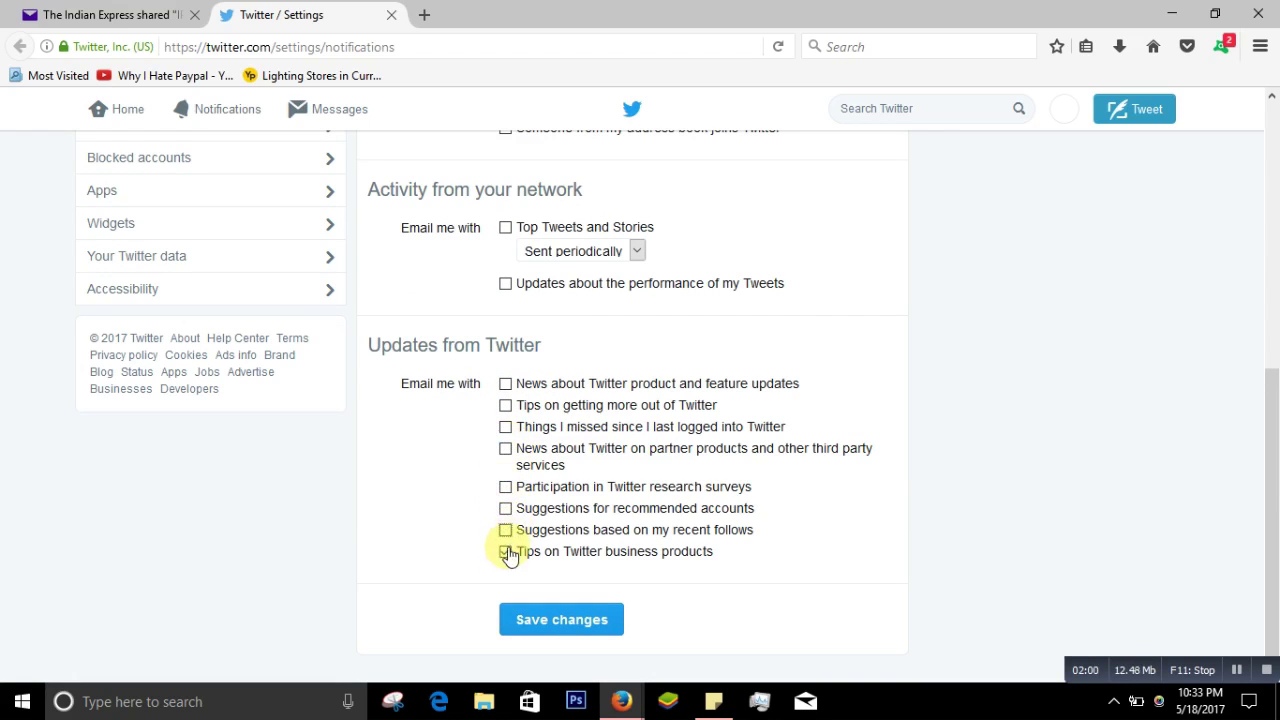
left_click(505, 551)
scroll(610, 487, "up", 5)
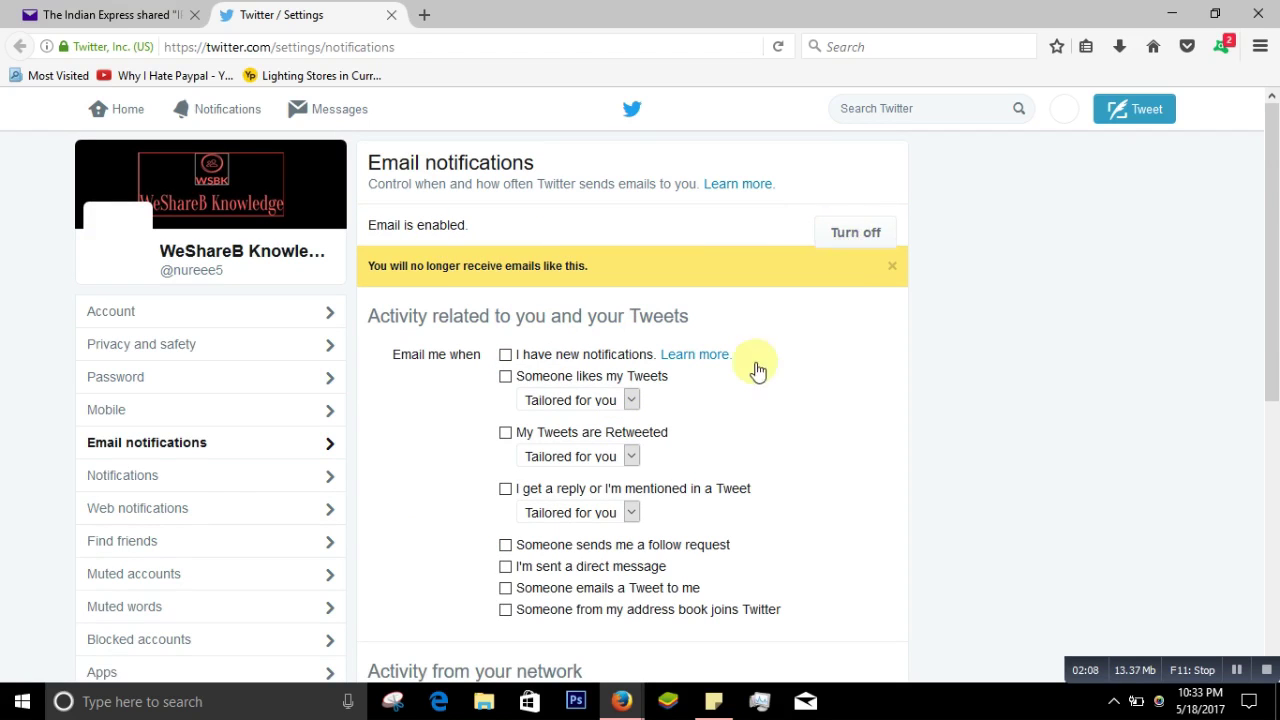
scroll(757, 366, "down", 5)
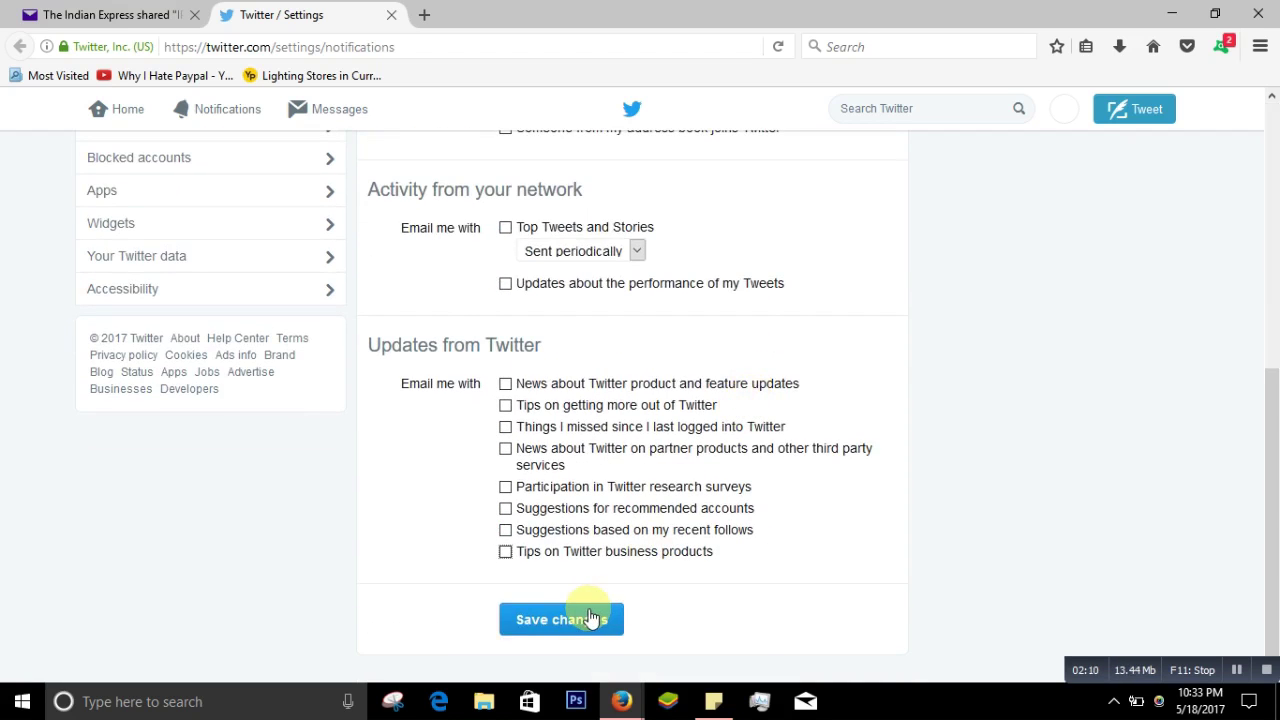
left_click(590, 619)
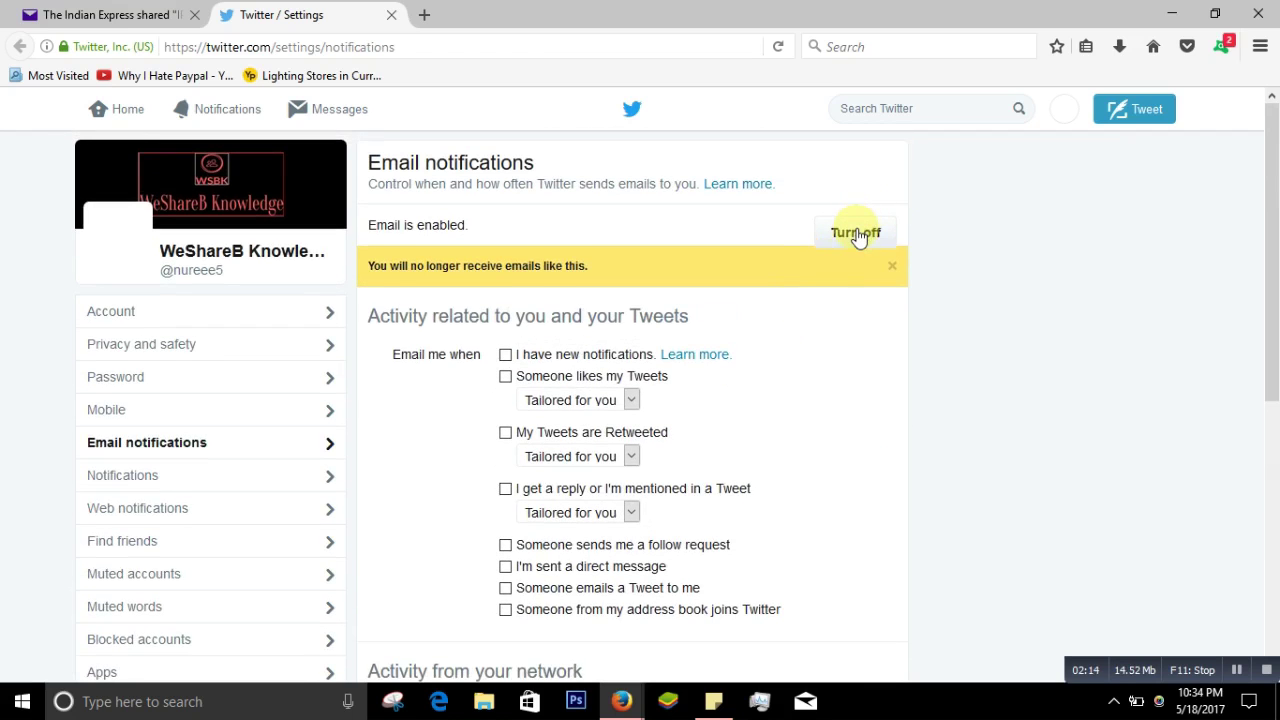
scroll(829, 331, "down", 5)
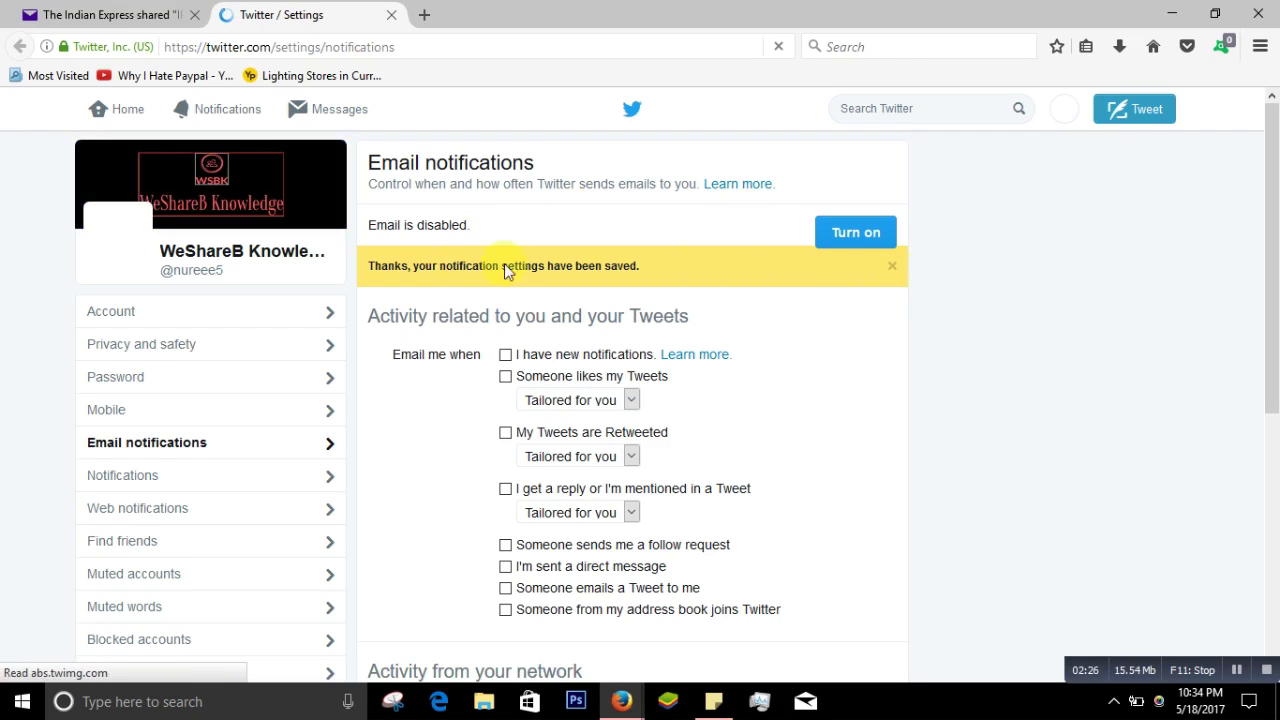
scroll(503, 266, "down", 5)
scroll(923, 250, "up", 5)
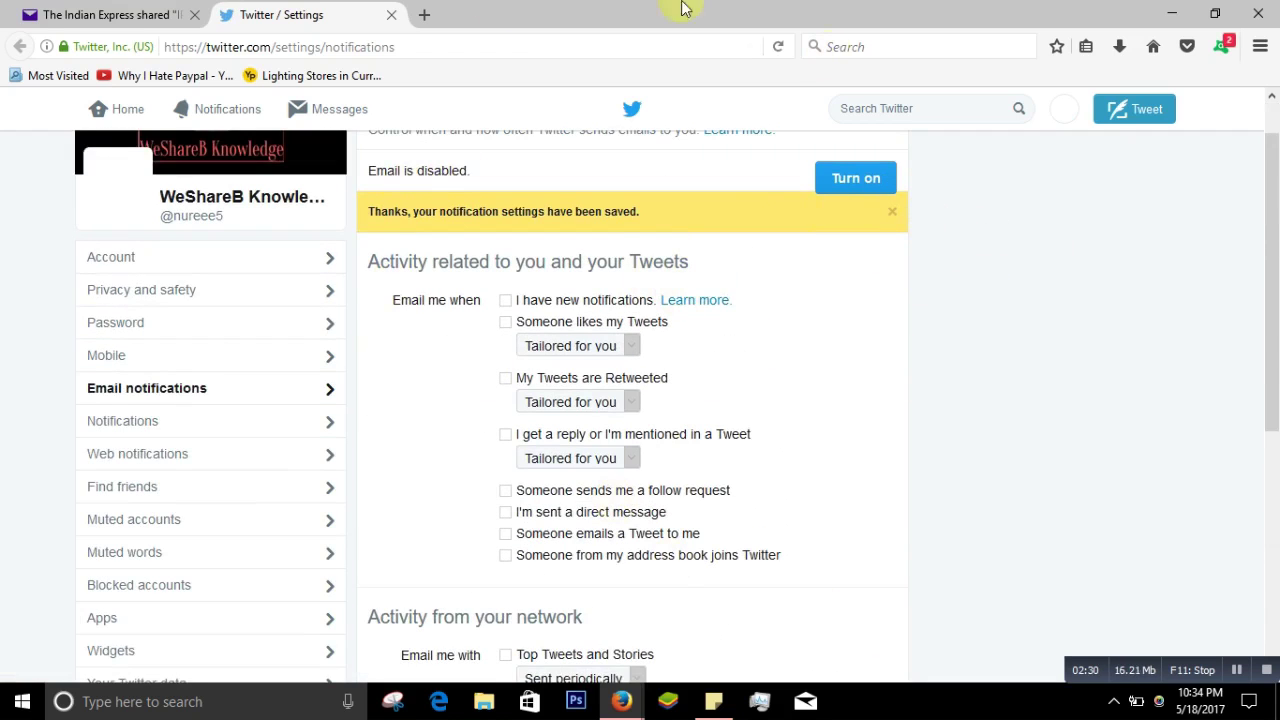
Step: Close the Twitter settings page and return to the Yahoo Mail inbox
left_click(392, 15)
scroll(283, 191, "down", 10)
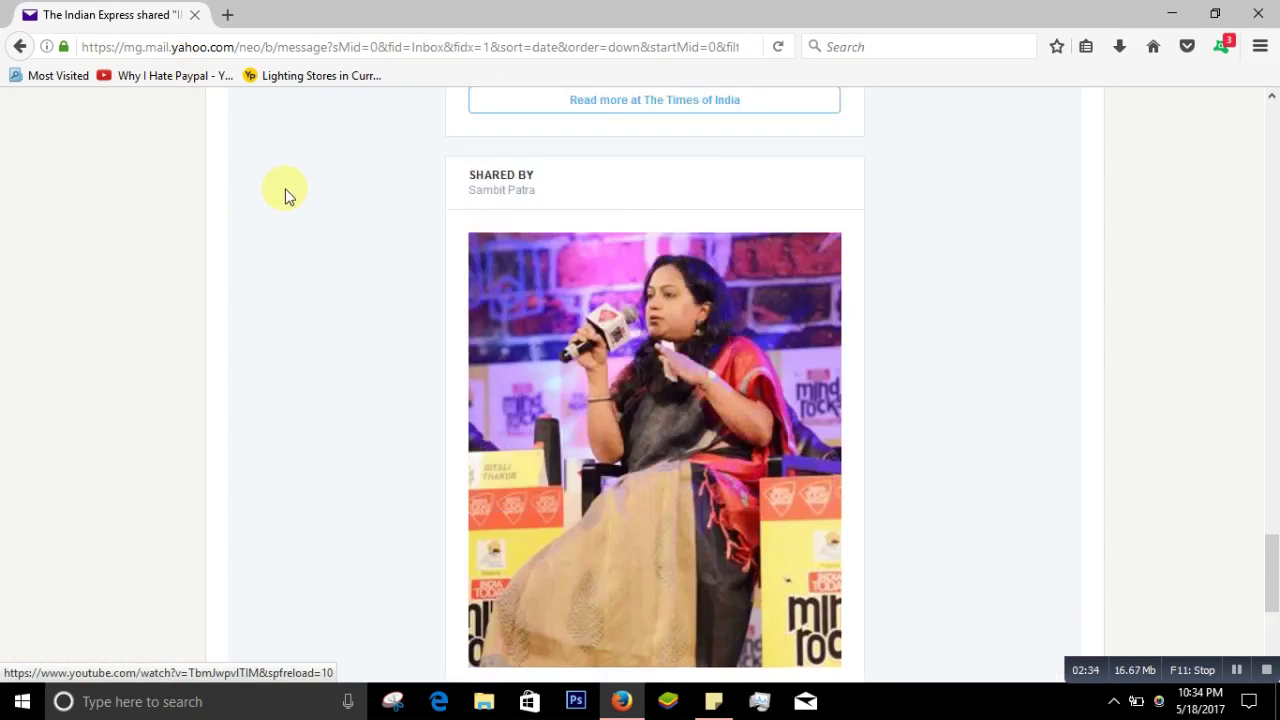
scroll(353, 205, "up", 10)
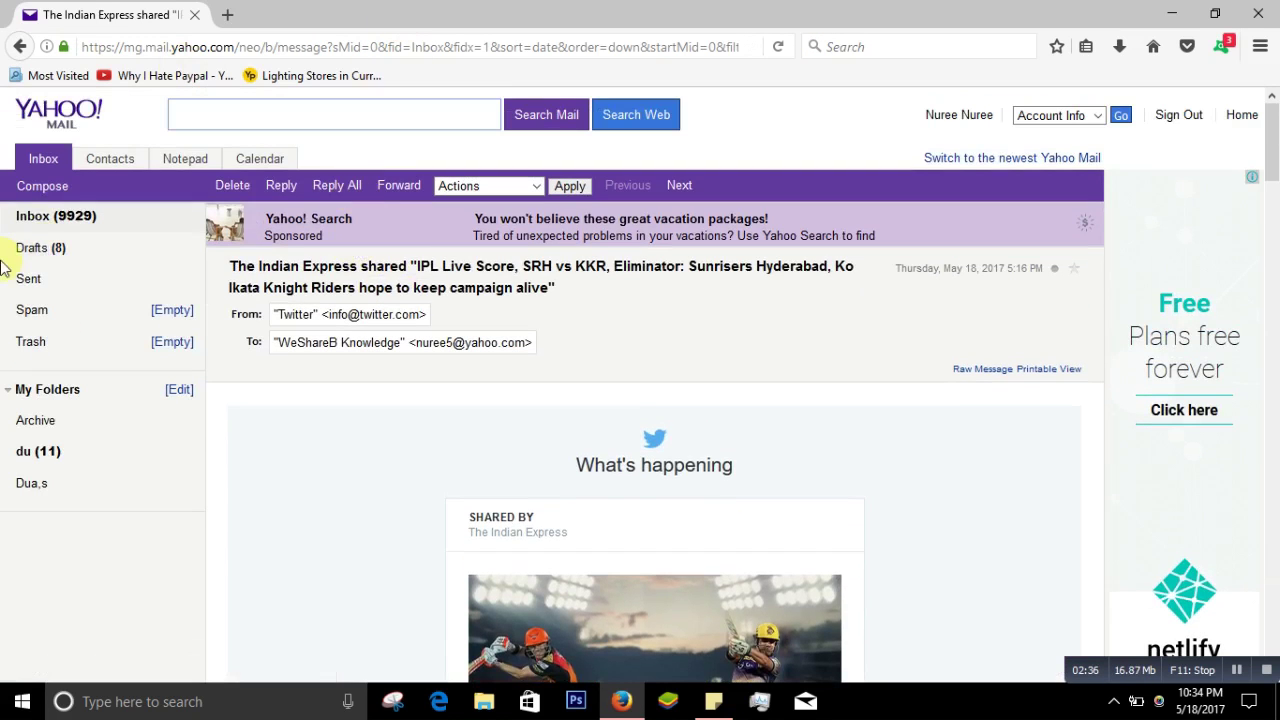
left_click(42, 225)
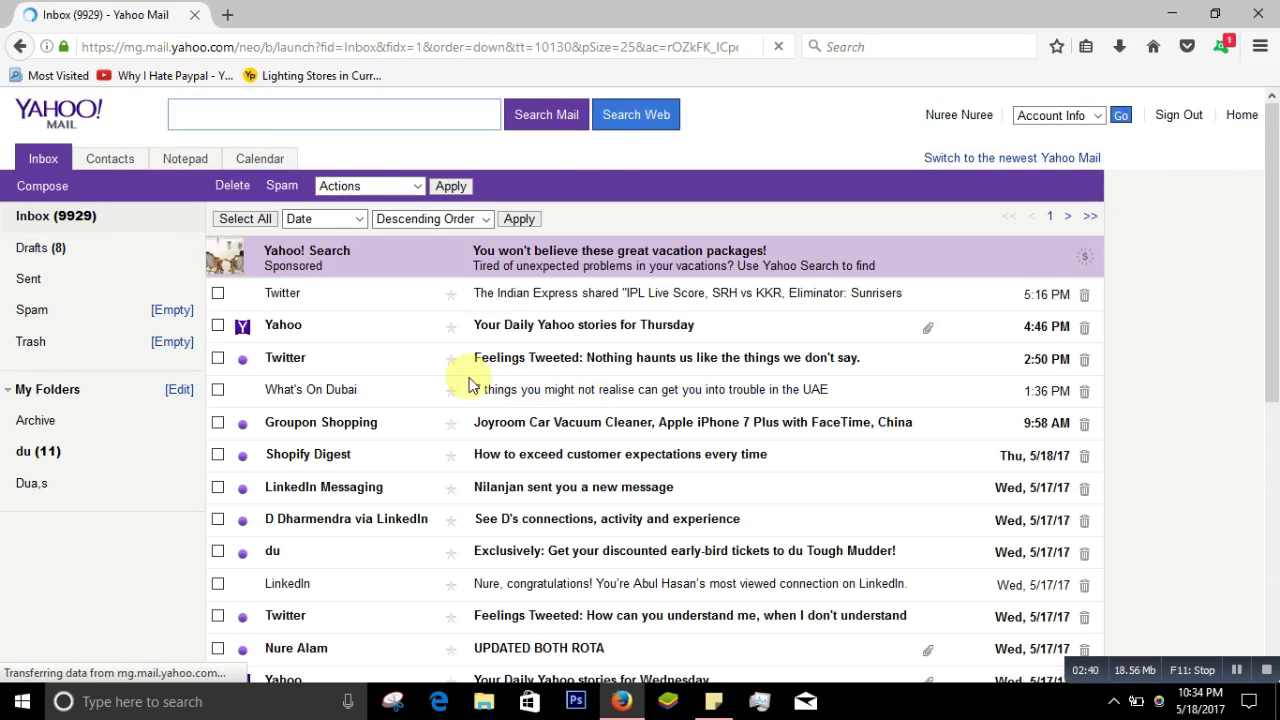
Step: Open the What's On Dubai newsletter "7 things you might not realise can get you into trouble in the UAE" and unsubscribe from it
scroll(478, 376, "down", 4)
scroll(386, 294, "up", 2)
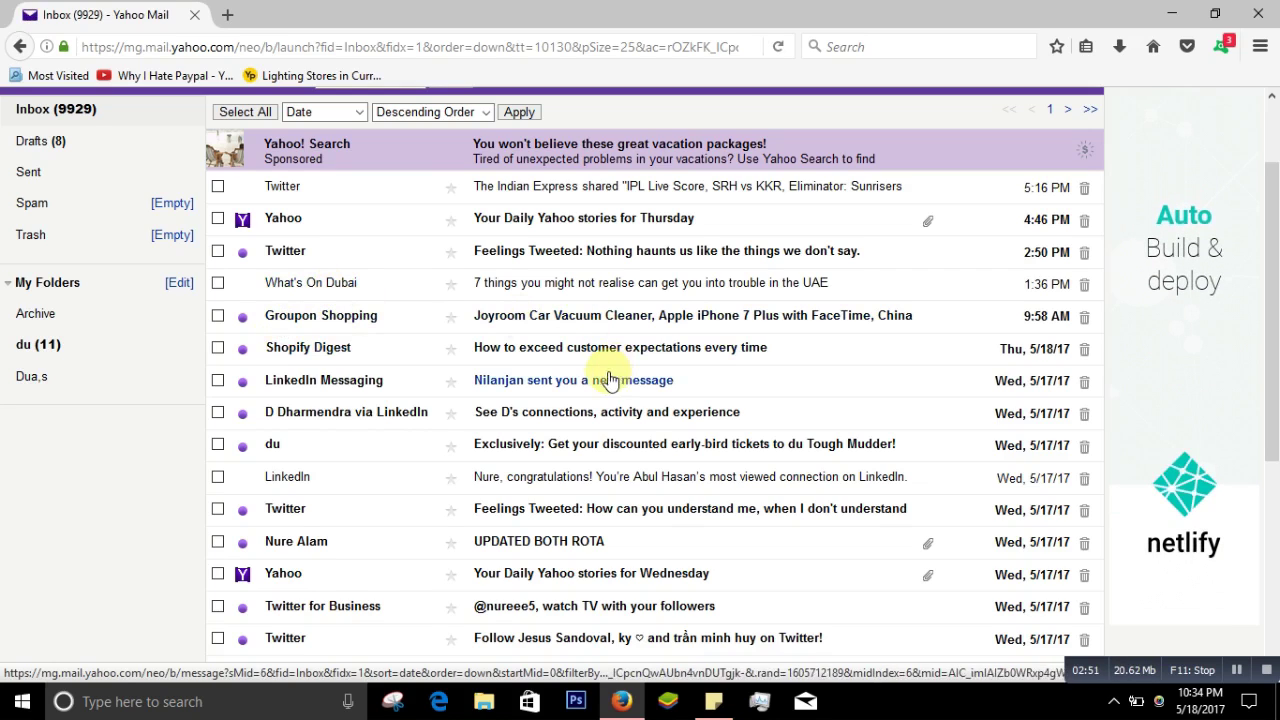
left_click(521, 287)
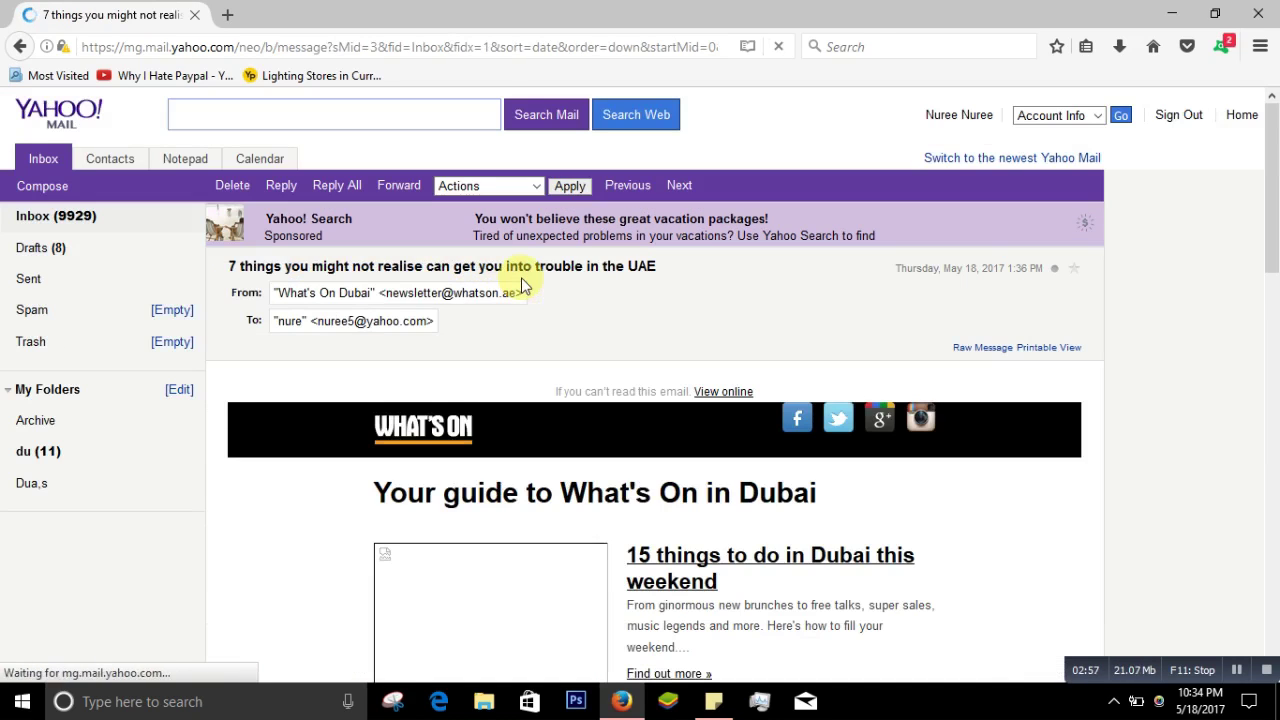
scroll(523, 280, "down", 5)
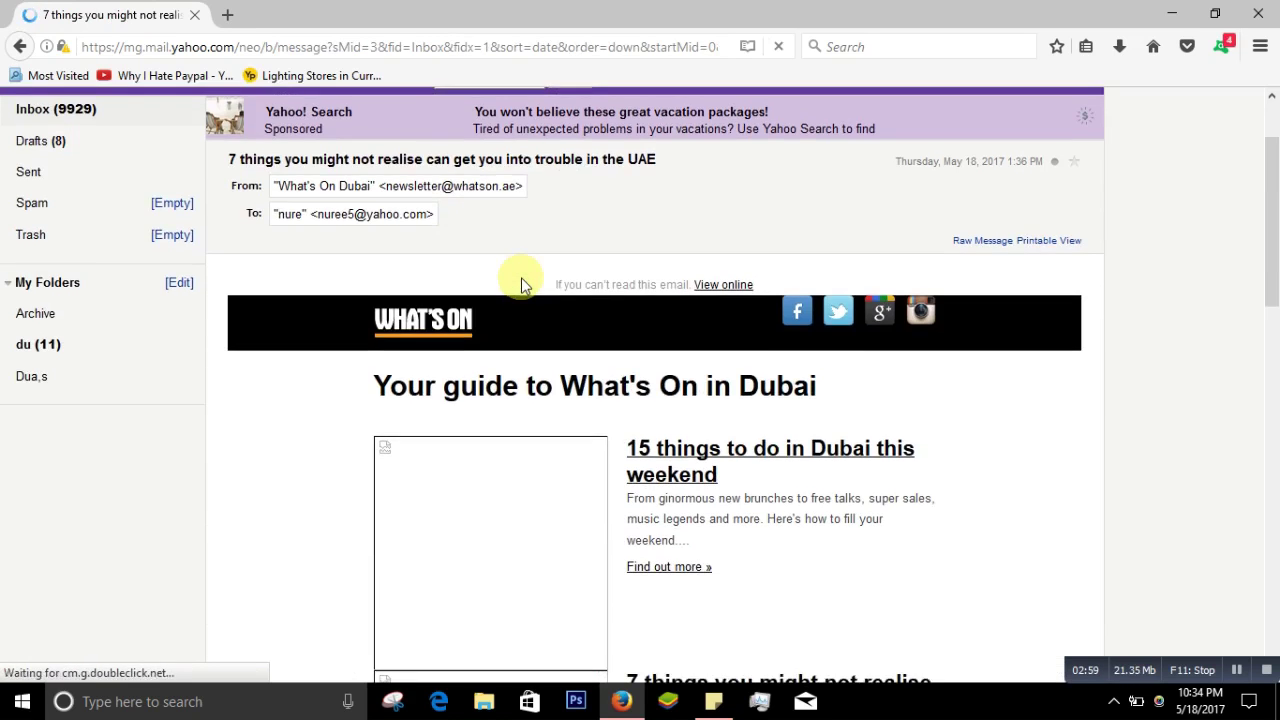
scroll(565, 350, "down", 7)
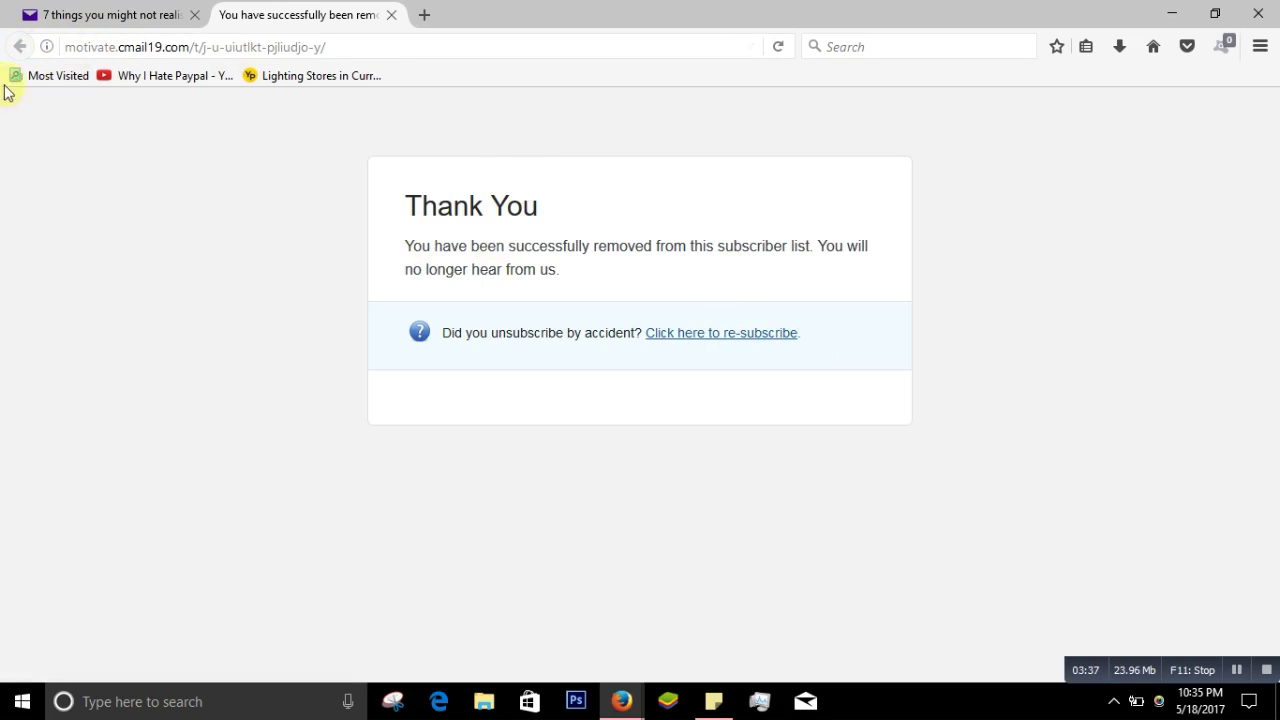
Step: Close the newsletter's unsubscribe page and go back to the inbox to look over the remaining messages
left_click(390, 15)
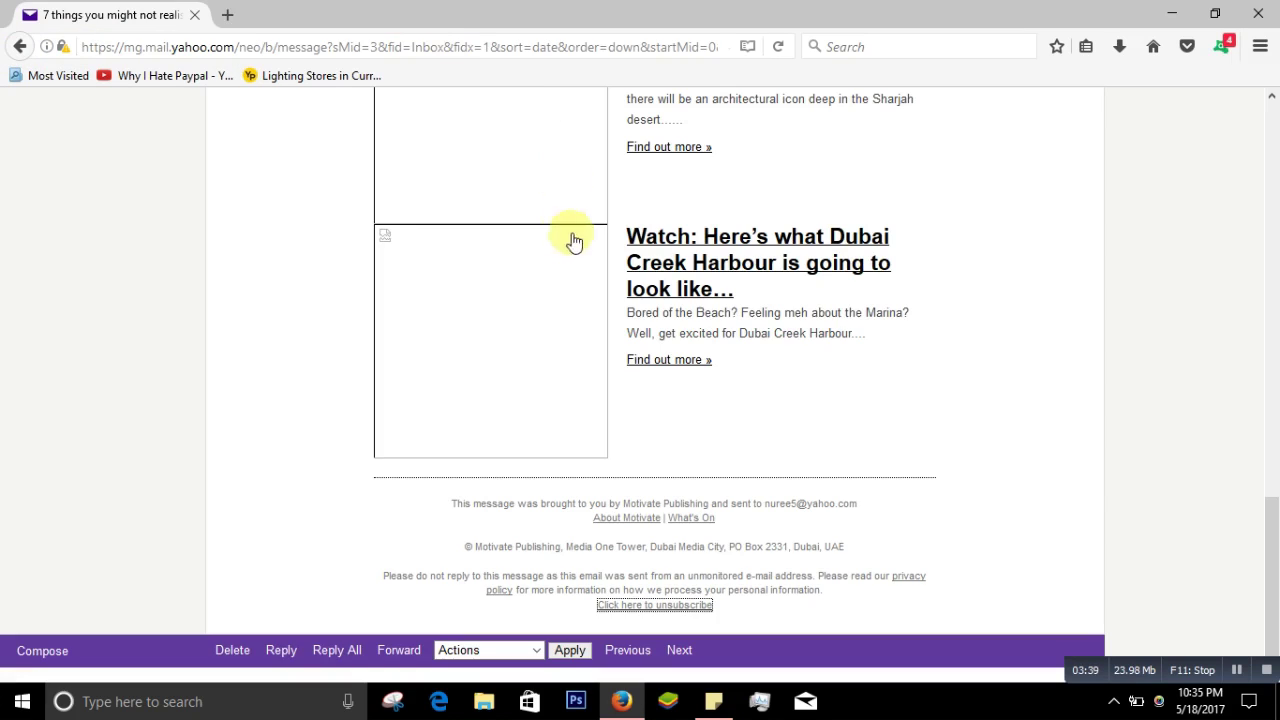
scroll(206, 157, "up", 10)
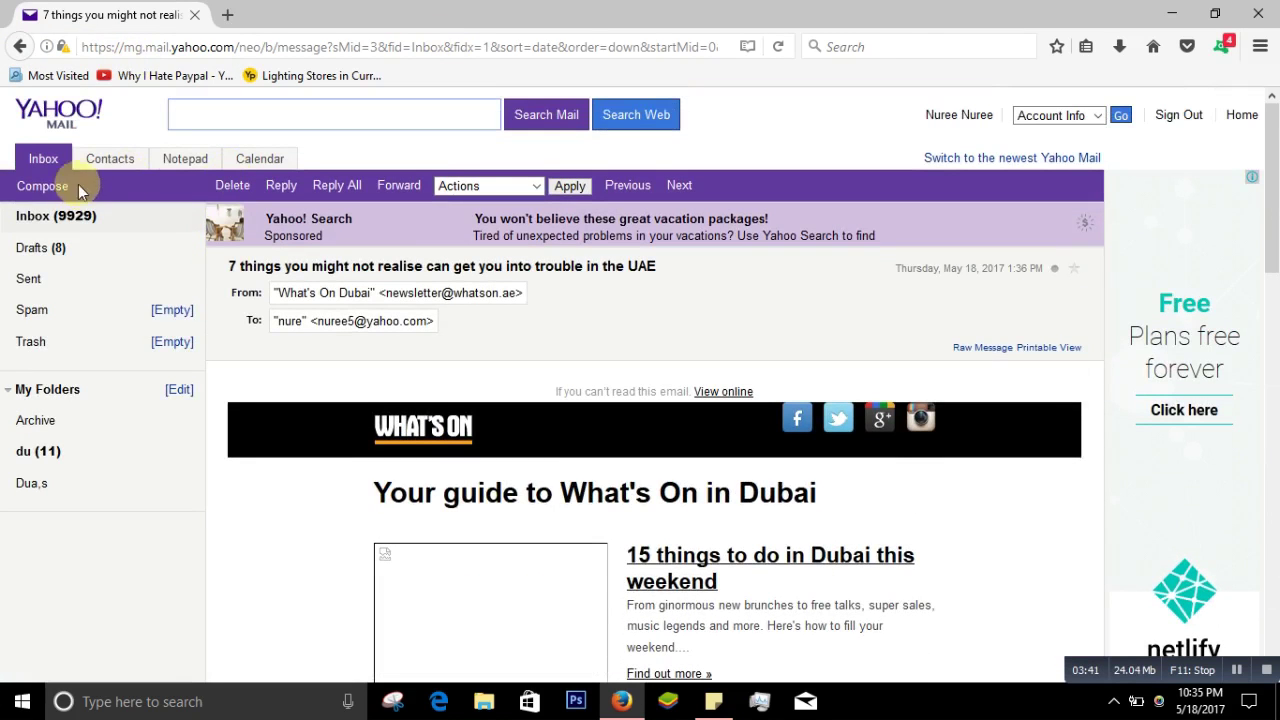
left_click(57, 218)
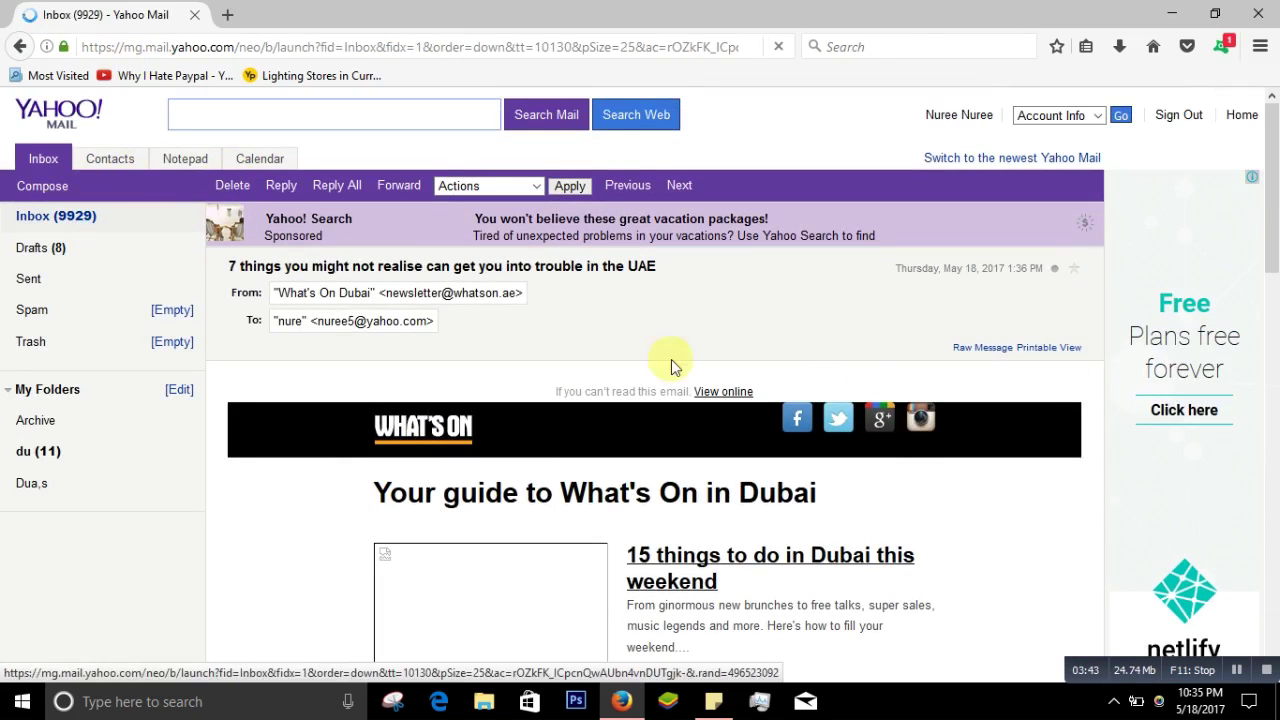
scroll(566, 385, "down", 4)
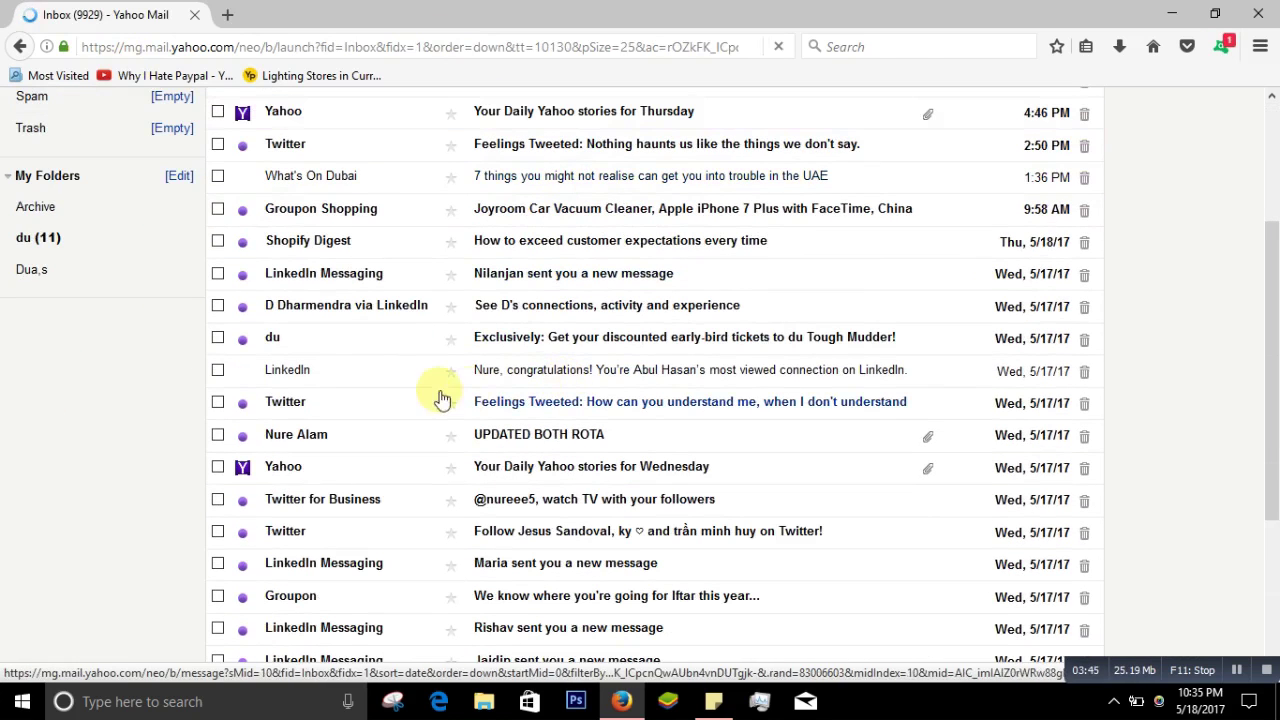
scroll(577, 206, "up", 4)
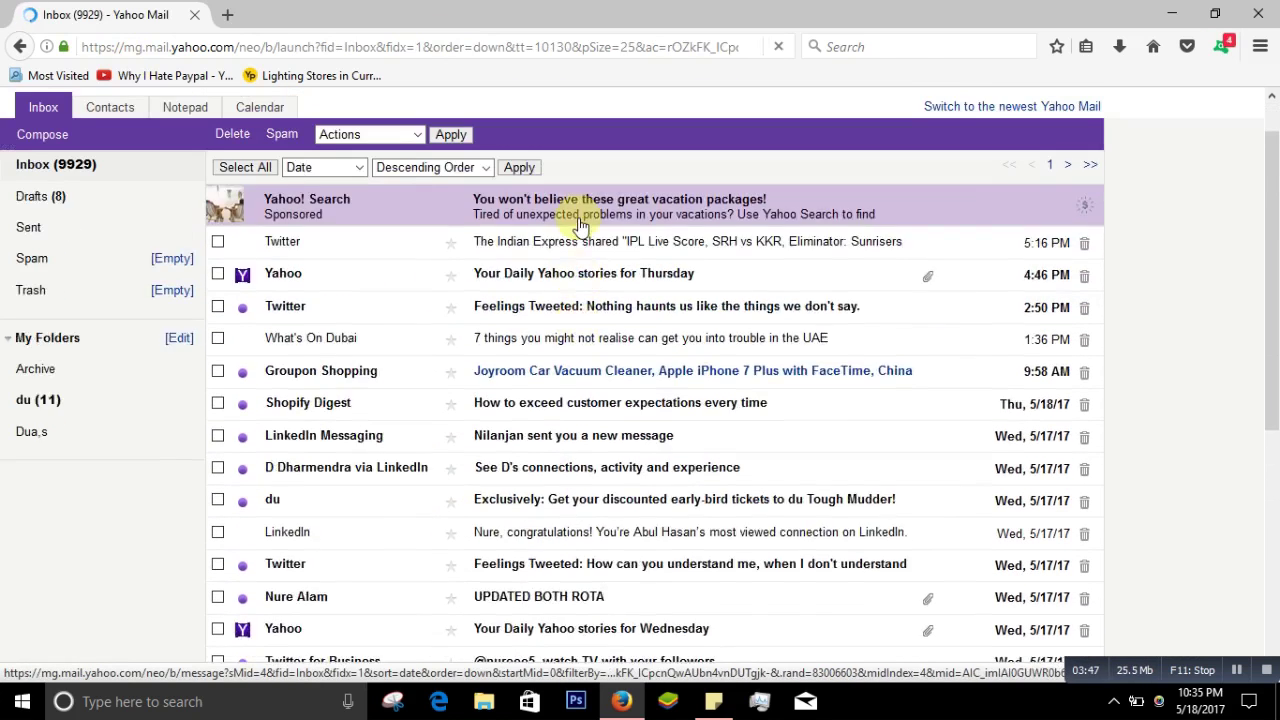
Step: Open the Shopify Digest message "How to exceed customer expectations every time" from the inbox
scroll(471, 323, "down", 8)
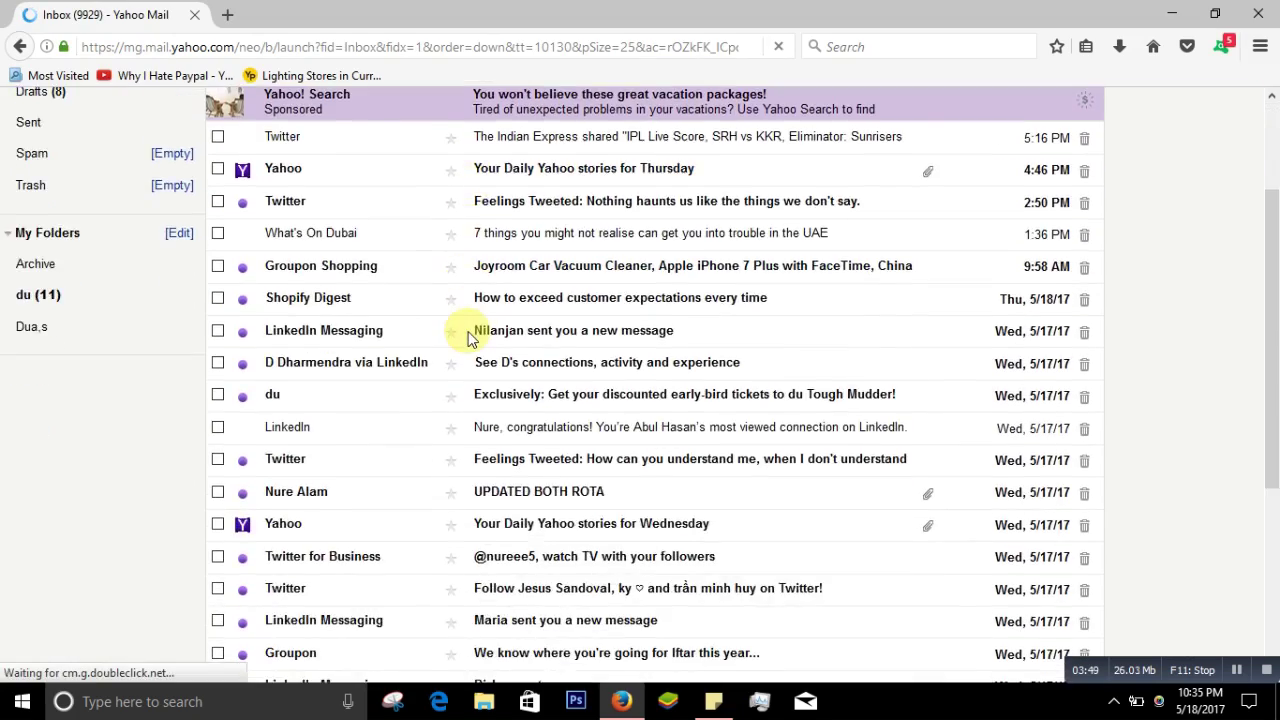
scroll(420, 323, "up", 8)
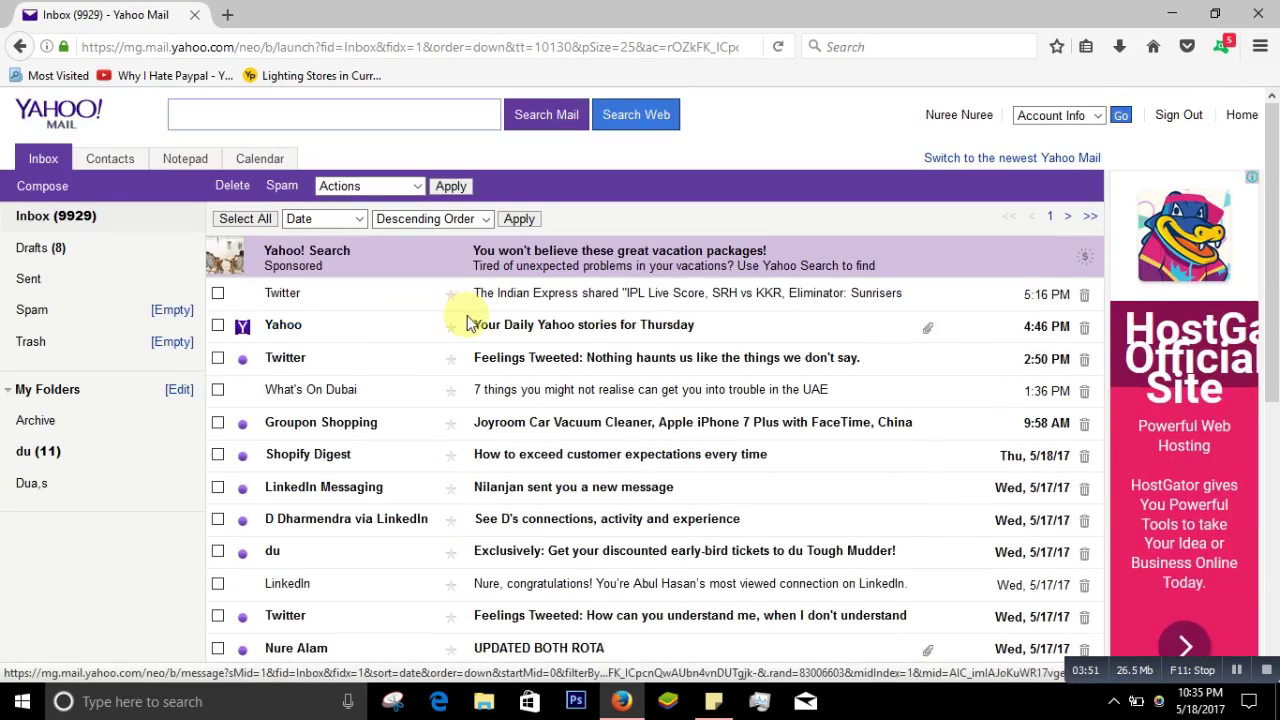
scroll(471, 323, "down", 1)
scroll(474, 330, "up", 1)
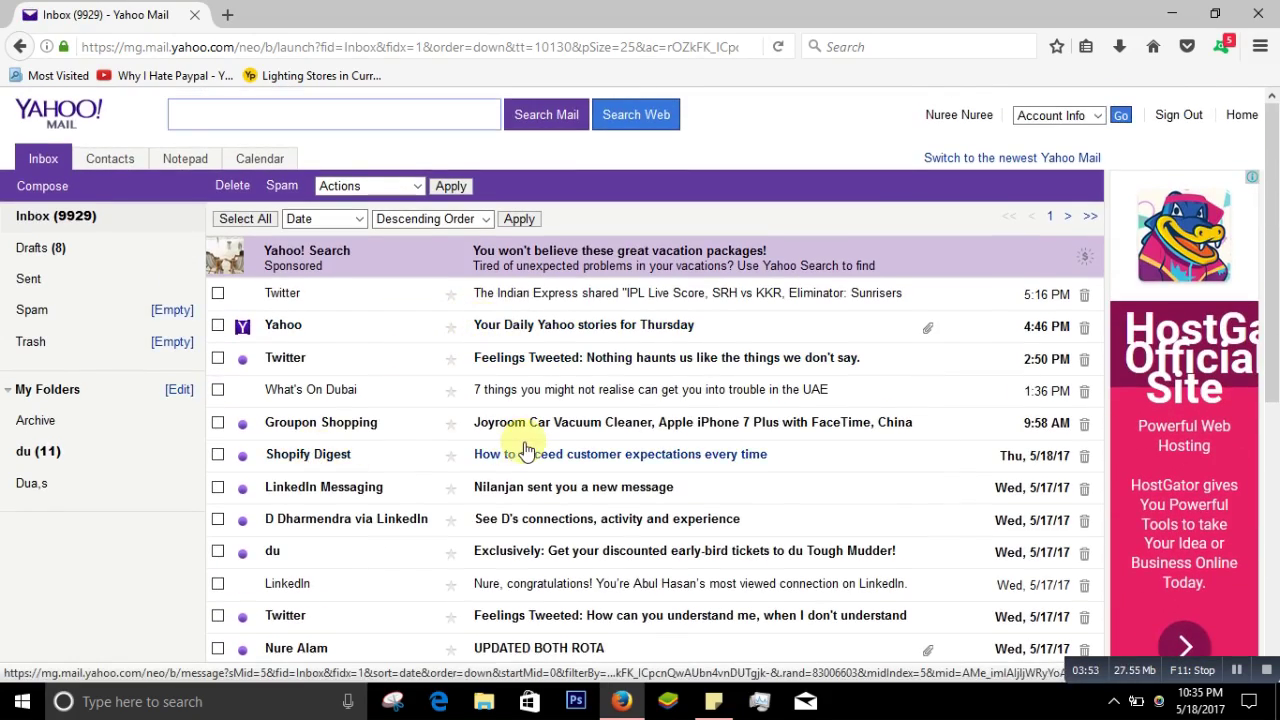
left_click(587, 452)
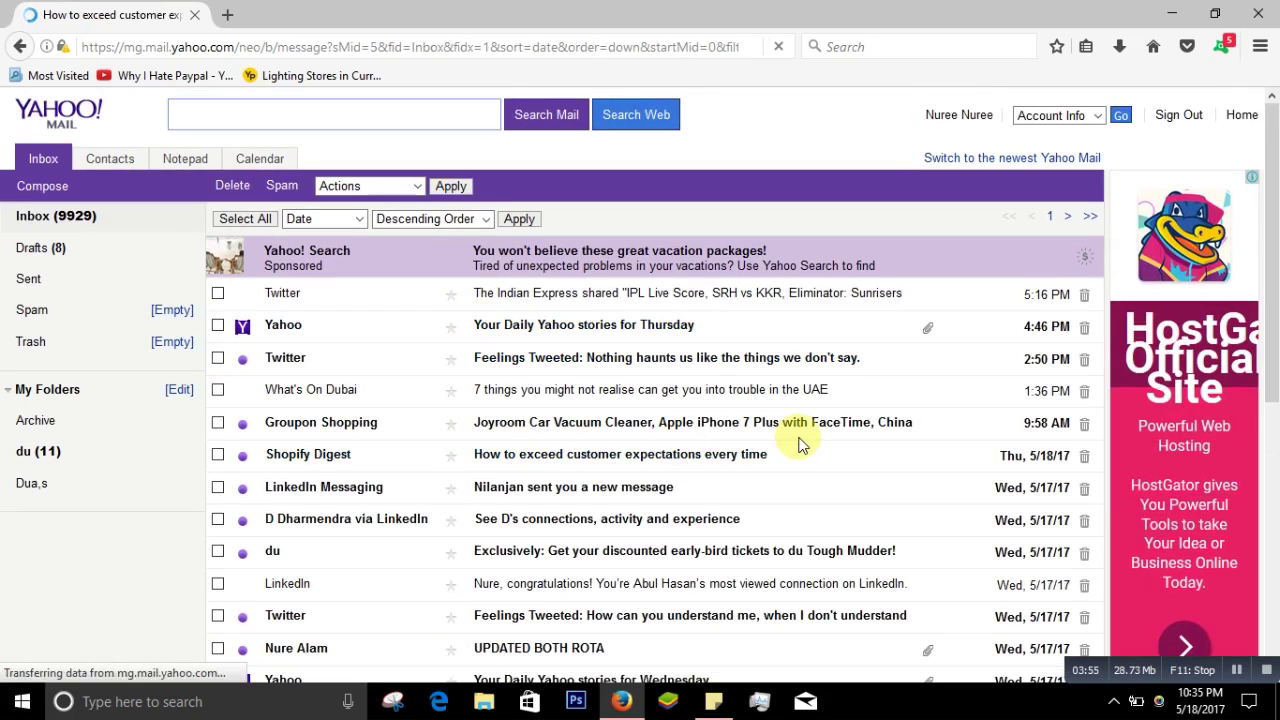
Step: Unsubscribe from the Shopify Digest through the link at the end of the message, including all of its publications
scroll(630, 435, "down", 10)
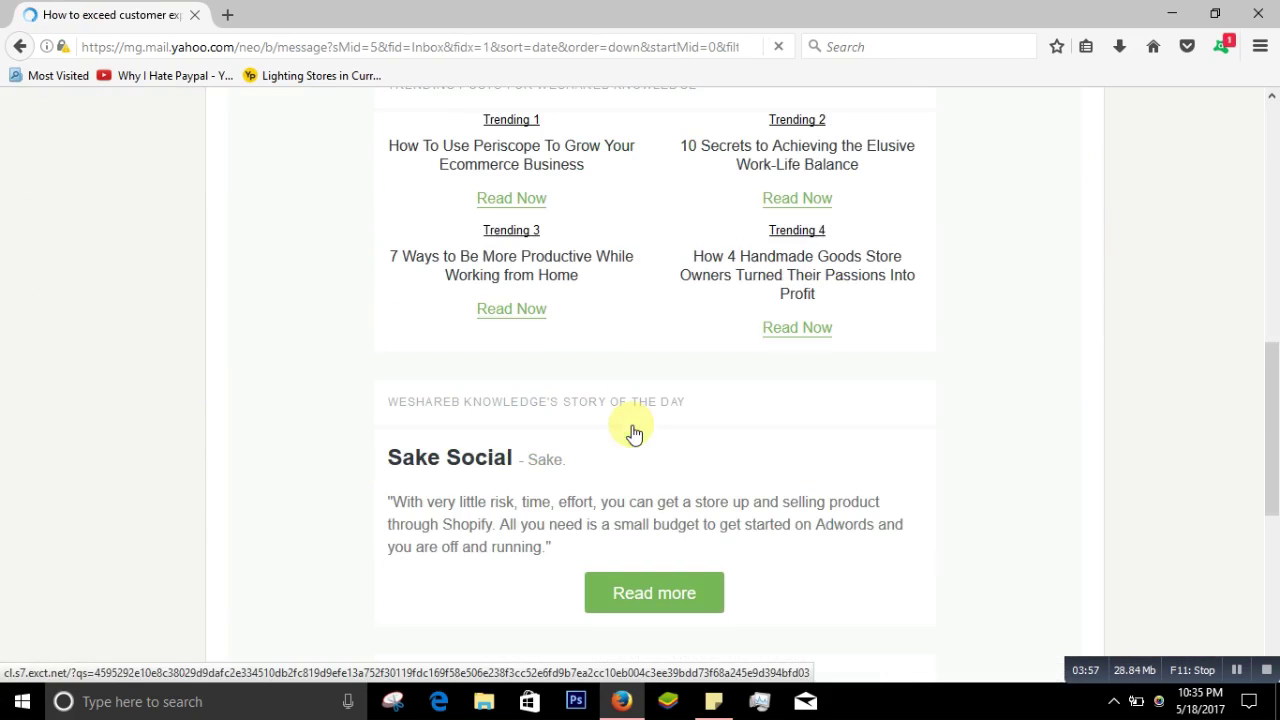
scroll(677, 425, "down", 5)
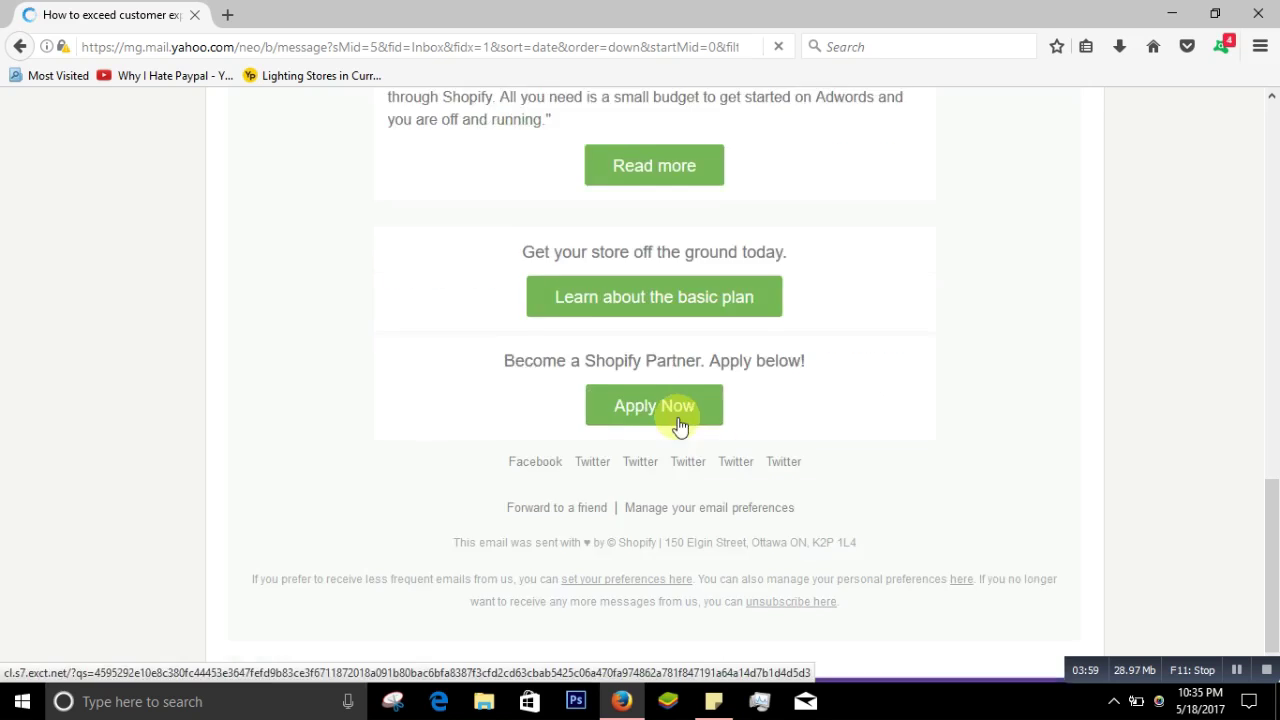
scroll(677, 425, "down", 5)
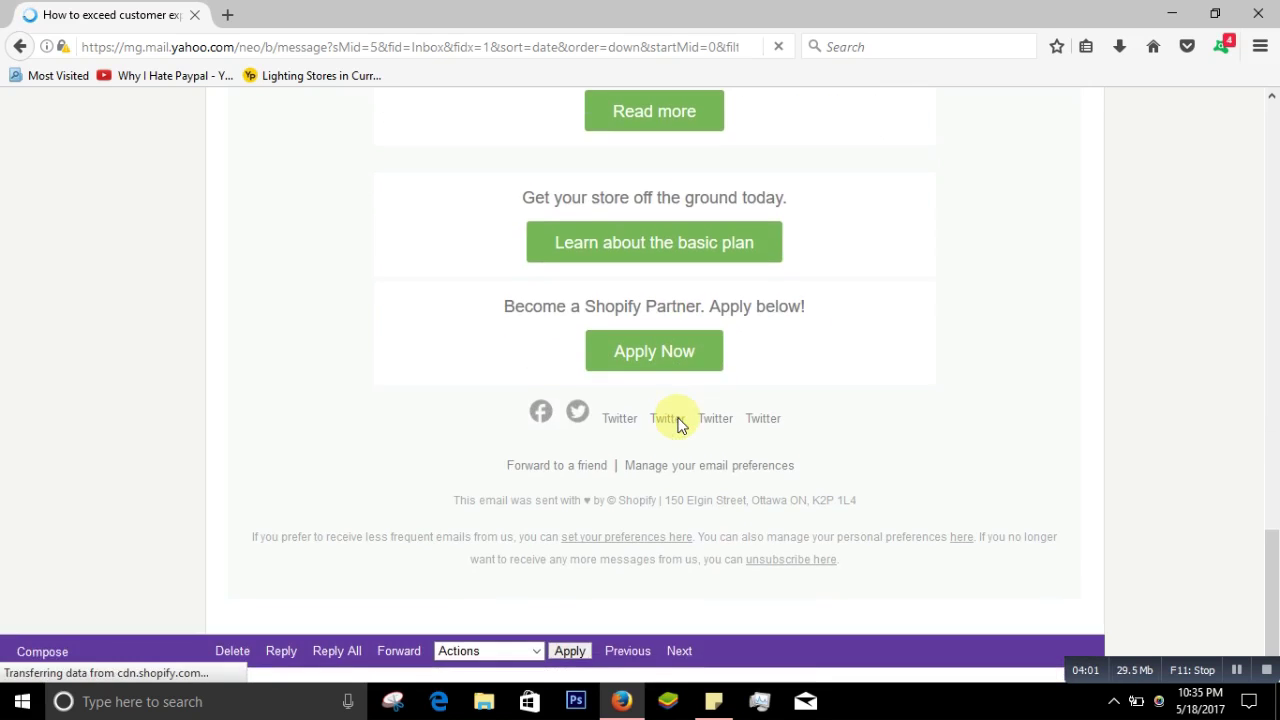
scroll(677, 425, "down", 3)
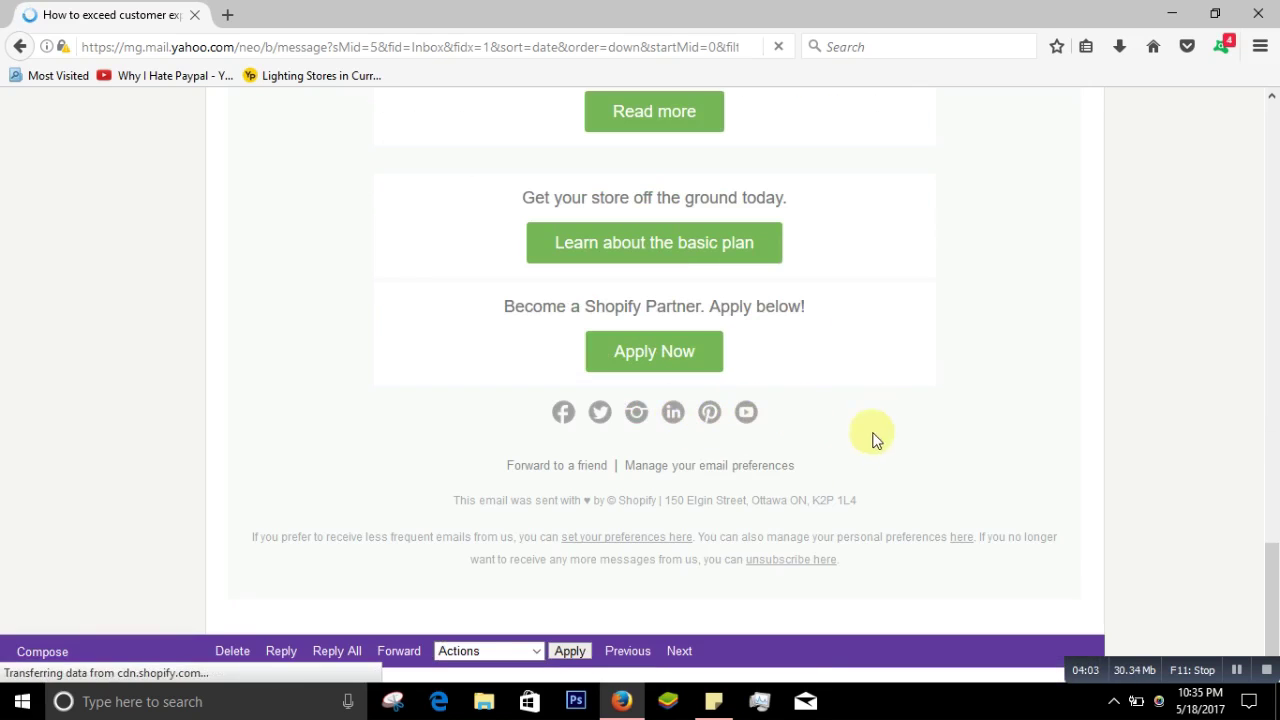
left_click(772, 561)
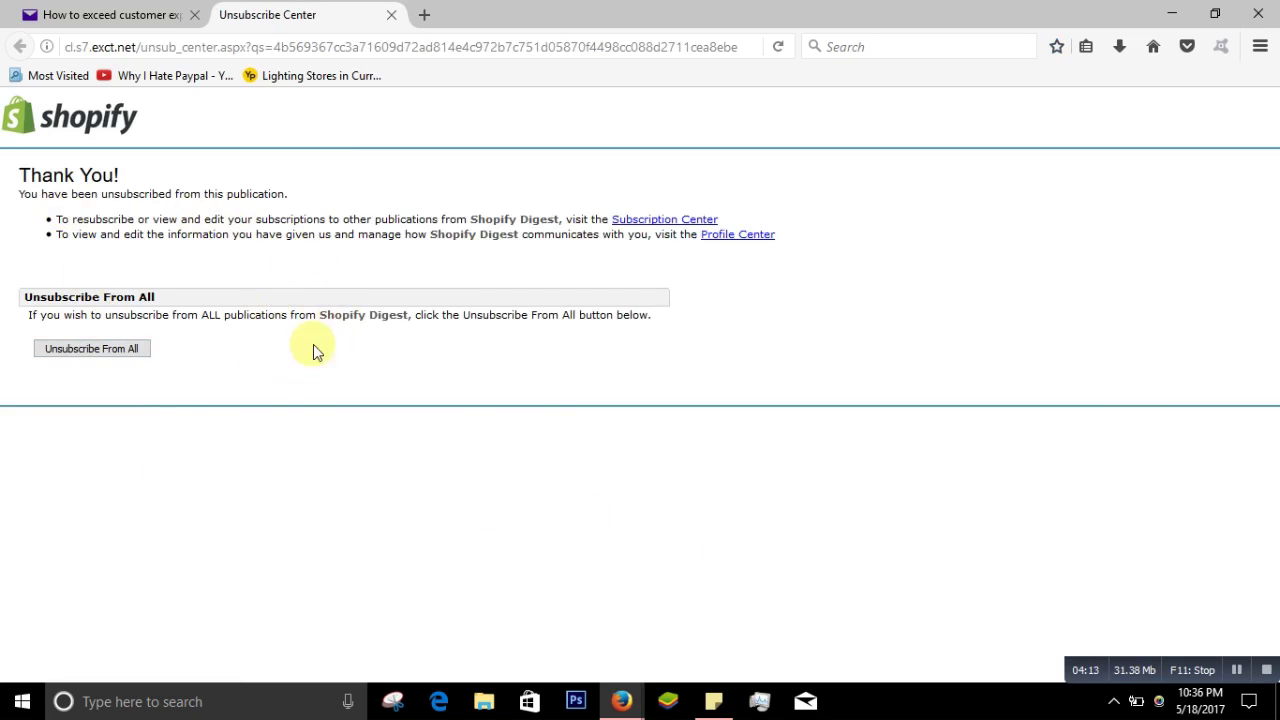
left_click(89, 349)
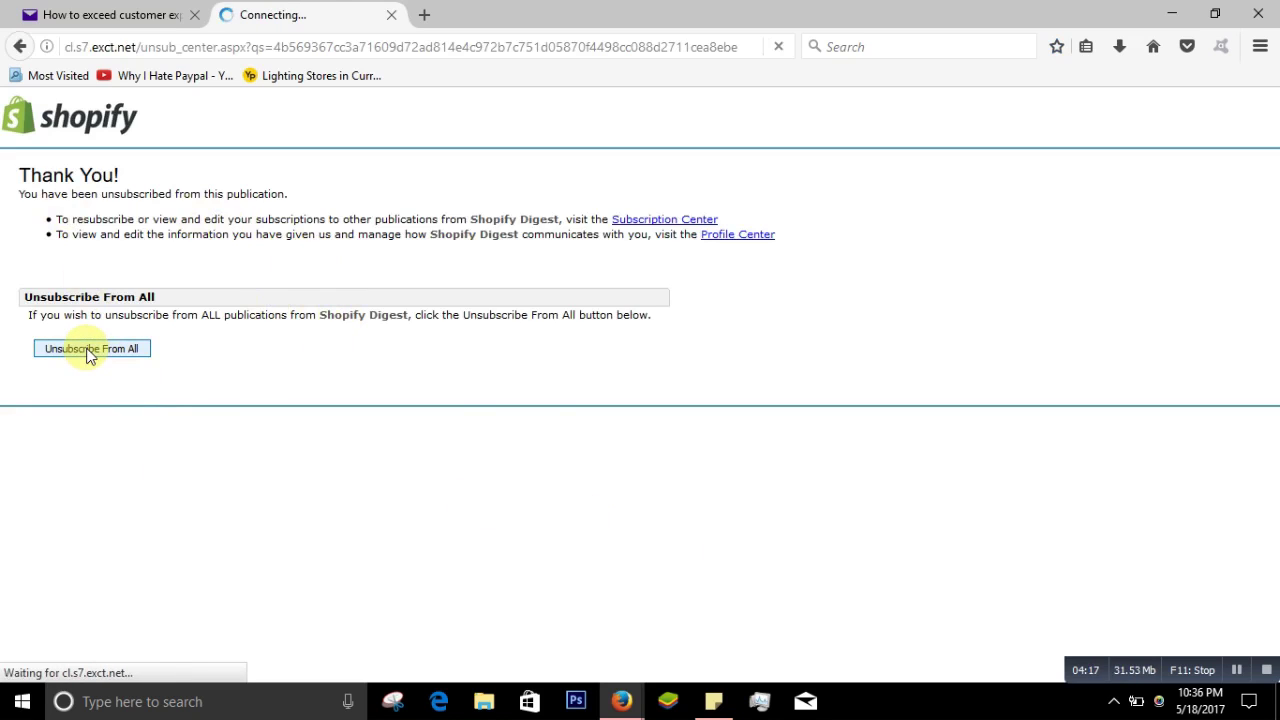